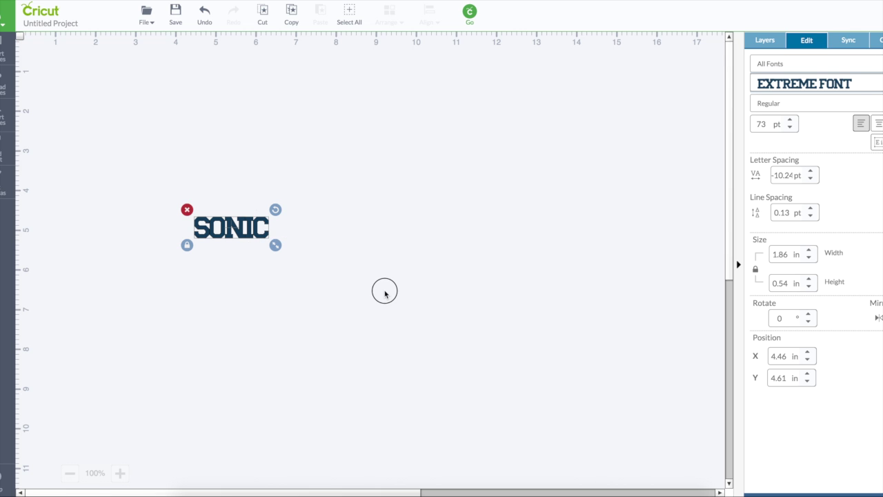
Step: Enlarge the trial SONIC text to 7.48 in wide, then delete it
left_click_drag(275, 245, 493, 359)
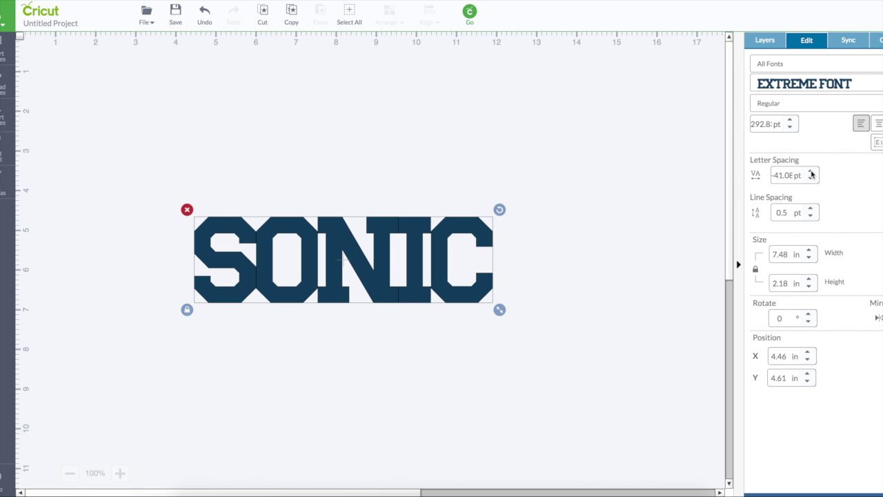
key("Delete")
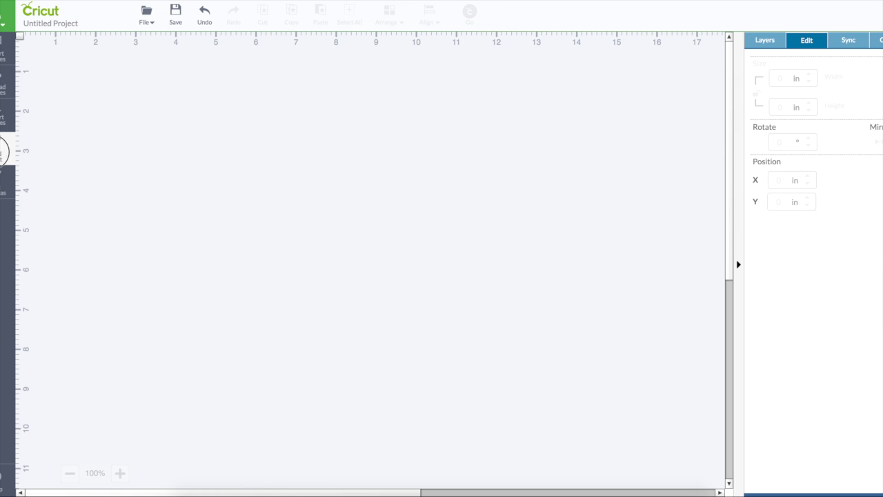
Step: Add a SONIC text box and enlarge it to about 8.9 in wide
left_click(5, 152)
type("S")
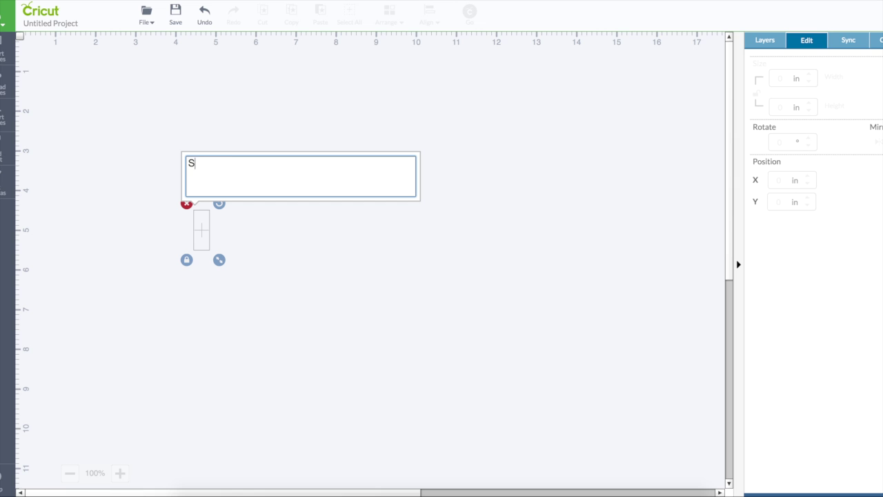
type("ONIC")
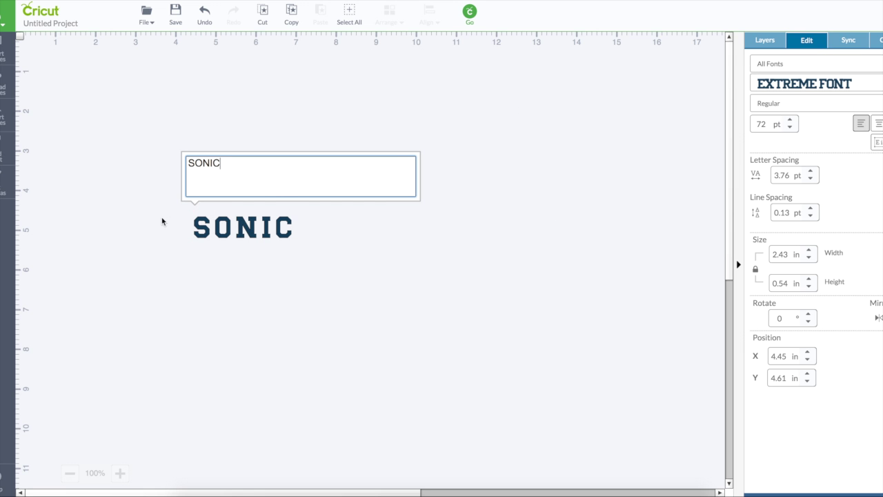
left_click(249, 230)
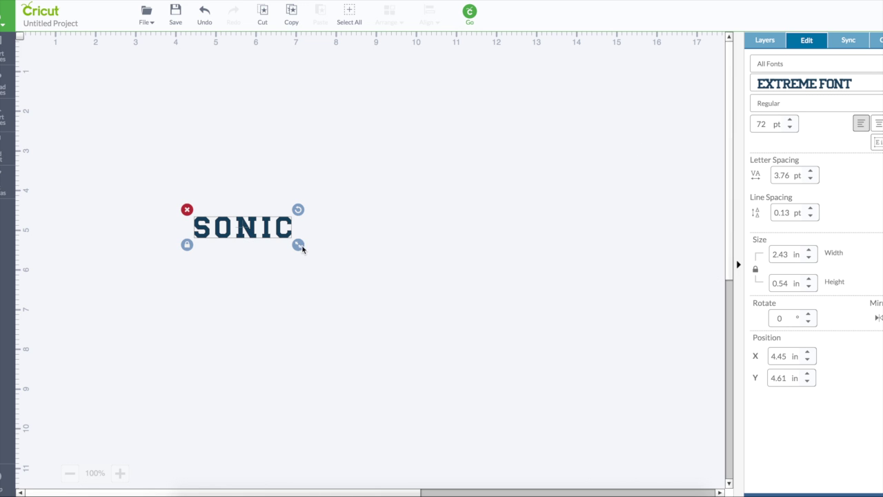
left_click_drag(302, 248, 576, 379)
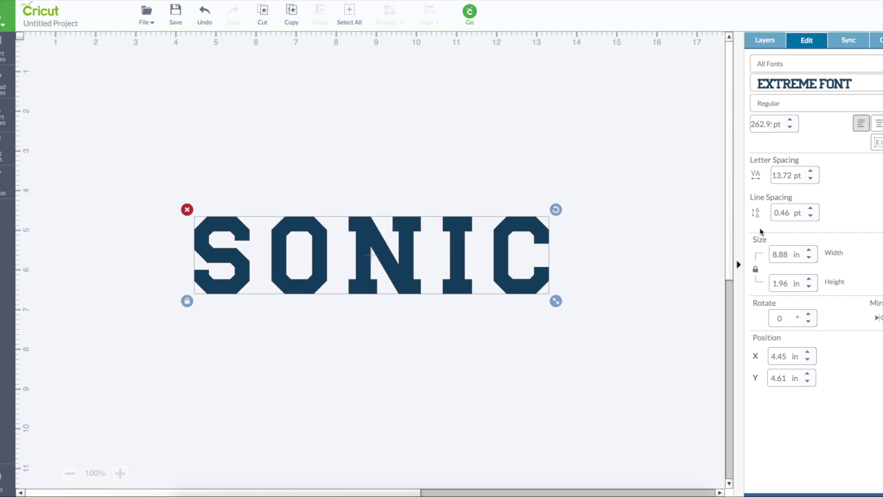
Step: Lower SONIC's letter spacing to about -38 pt so the letters overlap
left_click(811, 179)
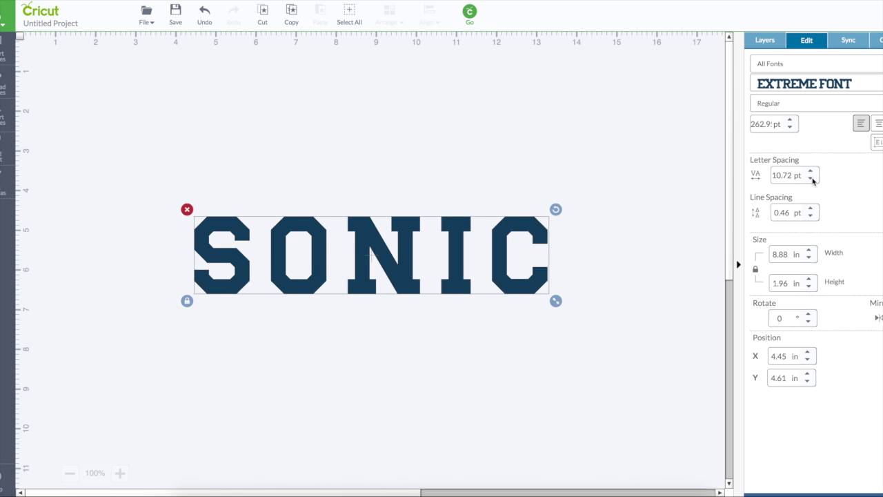
left_click(811, 178)
left_click(811, 179)
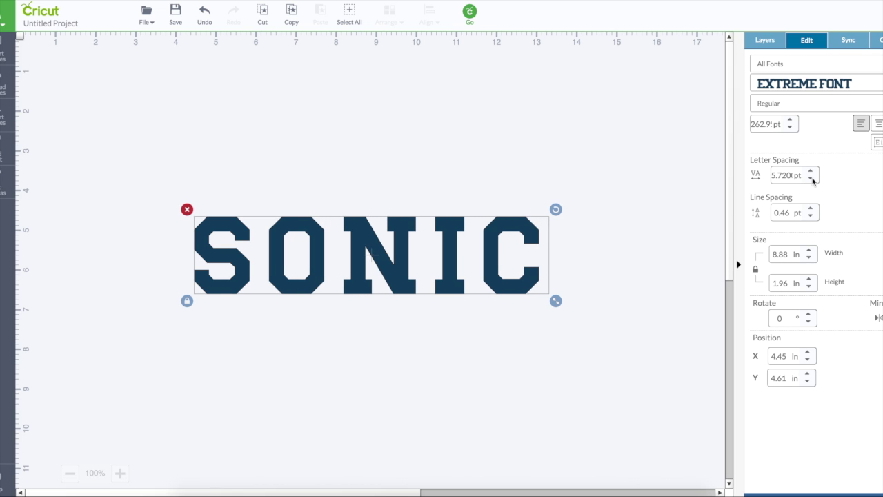
left_click(811, 179)
left_click(811, 178)
left_click(811, 179)
left_click(811, 179)
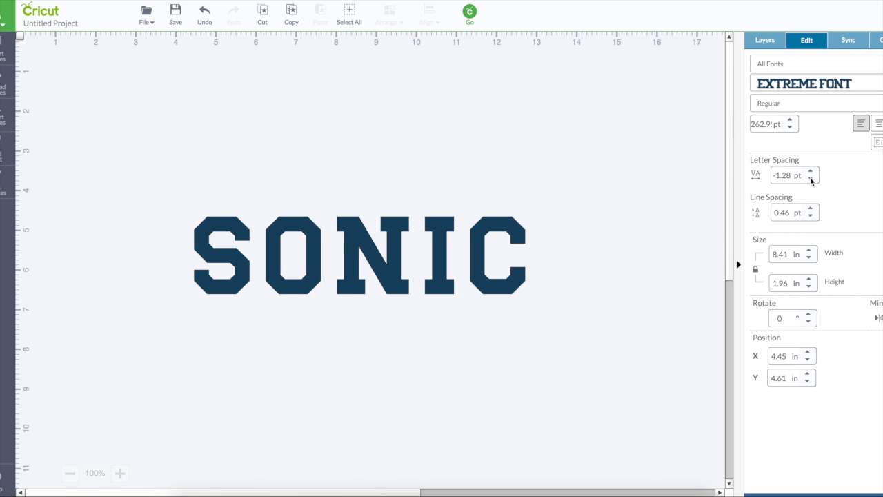
left_click(811, 179)
left_click(811, 178)
left_click(811, 179)
left_click(811, 178)
left_click(811, 178)
left_click(811, 179)
left_click(811, 179)
left_click(811, 178)
left_click(811, 178)
left_click(811, 178)
left_click(811, 178)
left_click(811, 179)
left_click(811, 179)
left_click(811, 179)
left_click(811, 179)
left_click(811, 179)
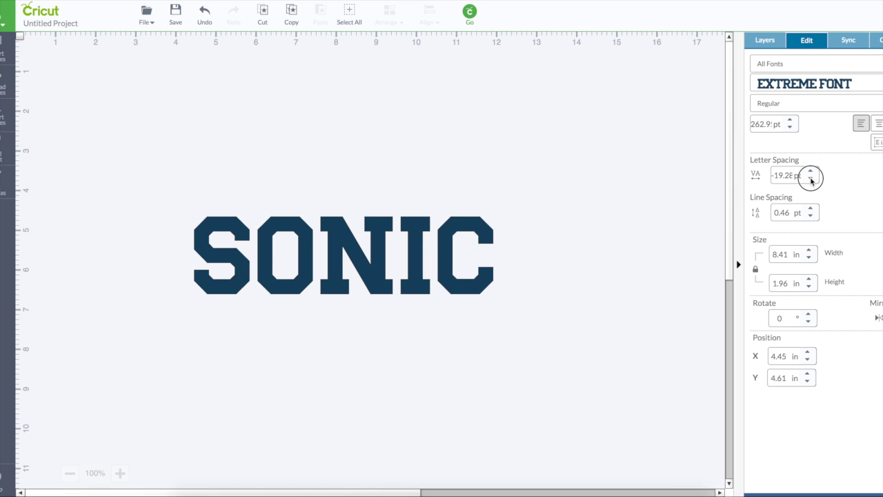
left_click(811, 179)
left_click(811, 178)
left_click(811, 179)
left_click(811, 179)
left_click(811, 178)
left_click(811, 178)
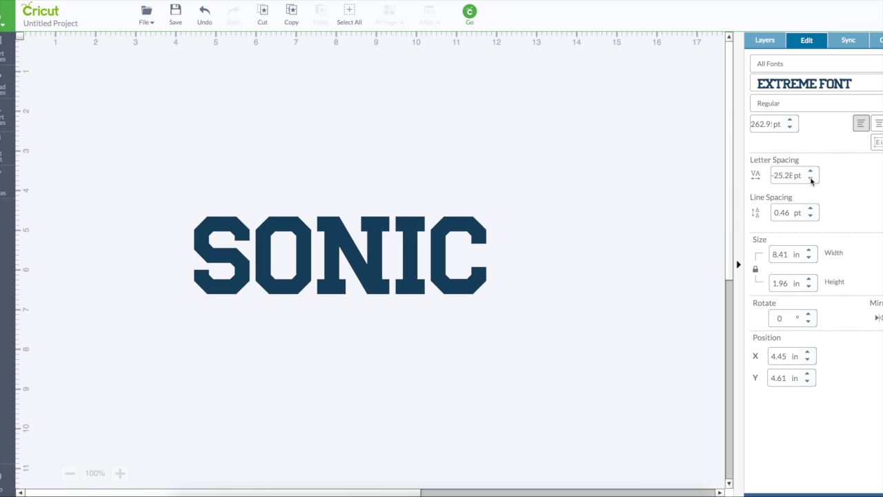
left_click(811, 179)
left_click(811, 179)
left_click(811, 179)
left_click(812, 179)
left_click(811, 178)
left_click(811, 179)
left_click(811, 178)
left_click(811, 179)
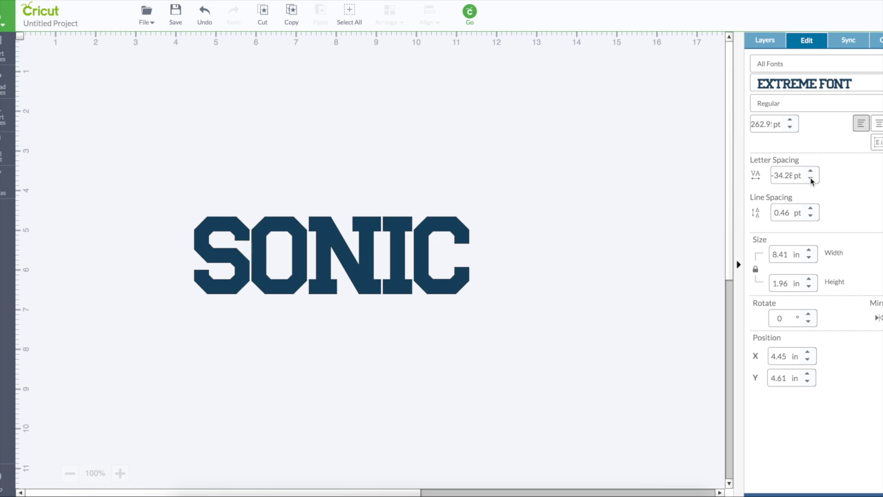
left_click(811, 179)
left_click(811, 179)
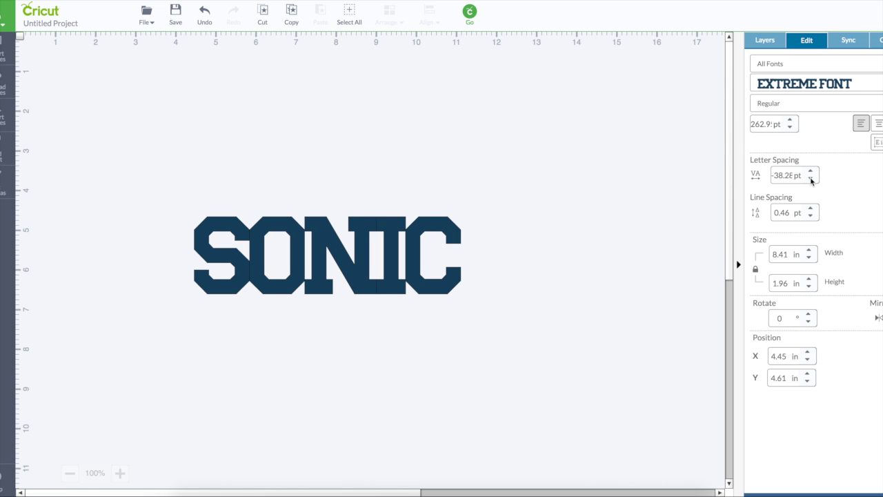
left_click(811, 179)
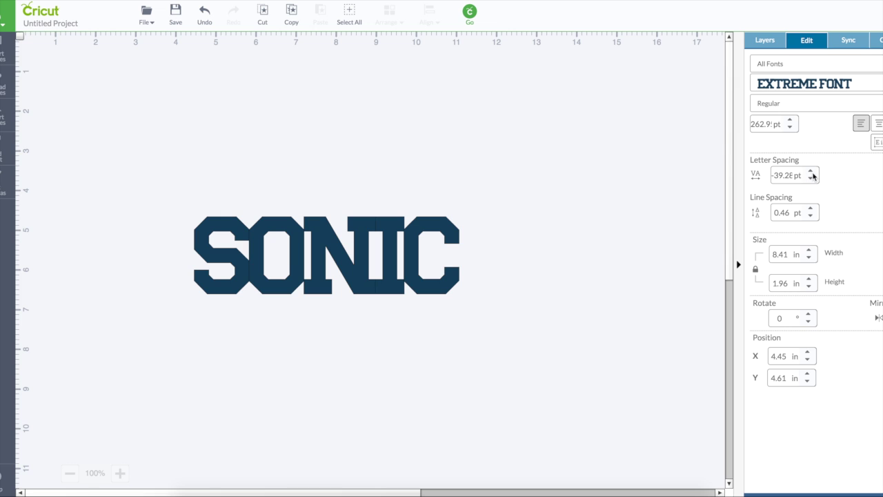
left_click(812, 172)
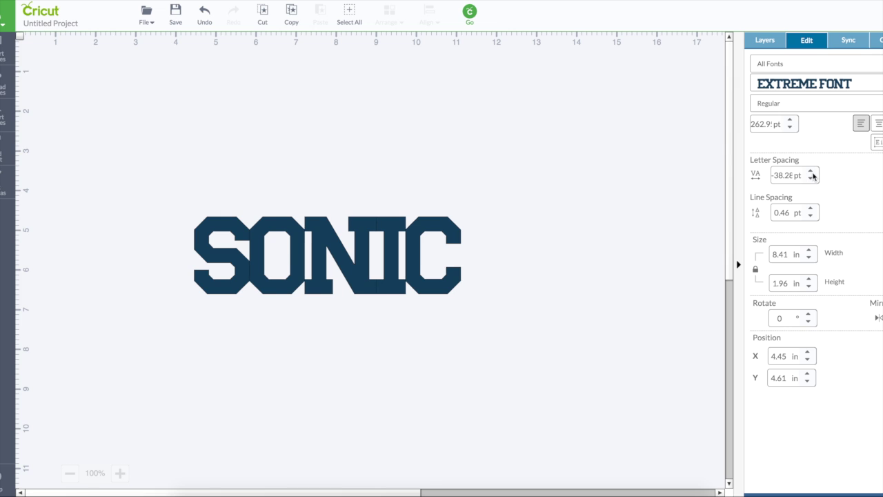
Step: Weld the SONIC letters into one 8.41 in Welded Image
left_click(761, 42)
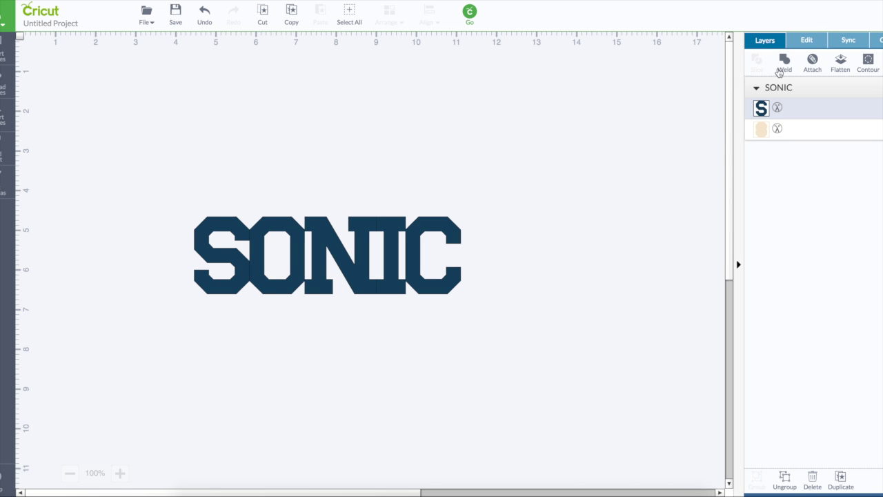
left_click(785, 69)
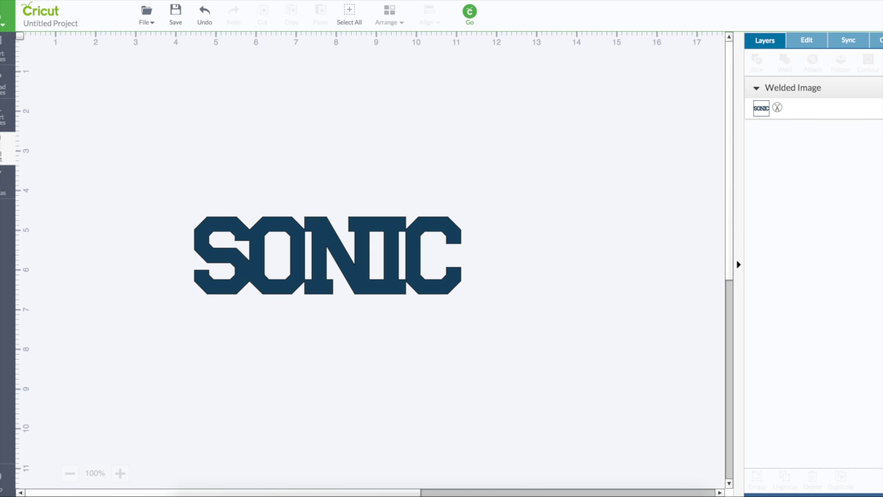
left_click(6, 149)
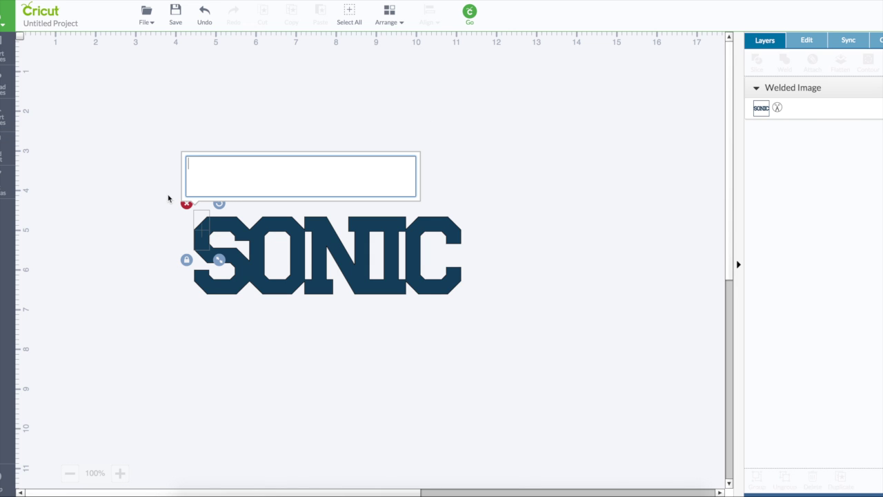
Step: Add THE HEDGEHOG text and move it below SONIC
type("THE HEDGE")
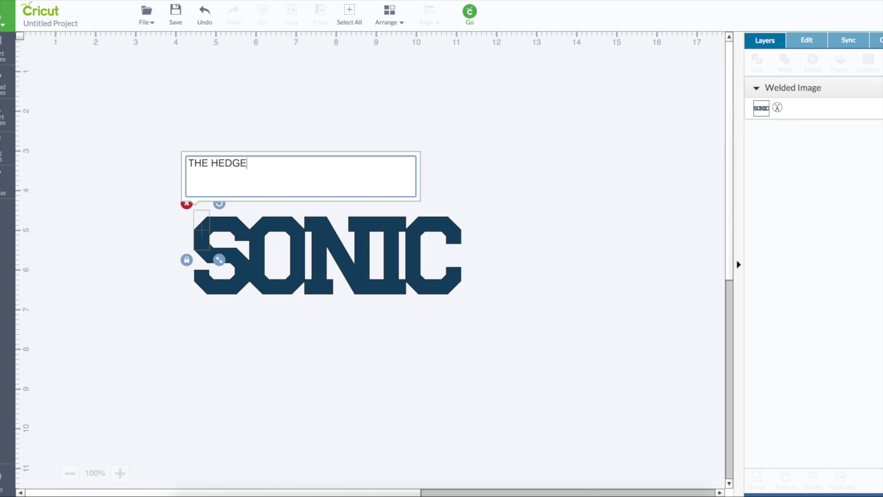
type("HOG")
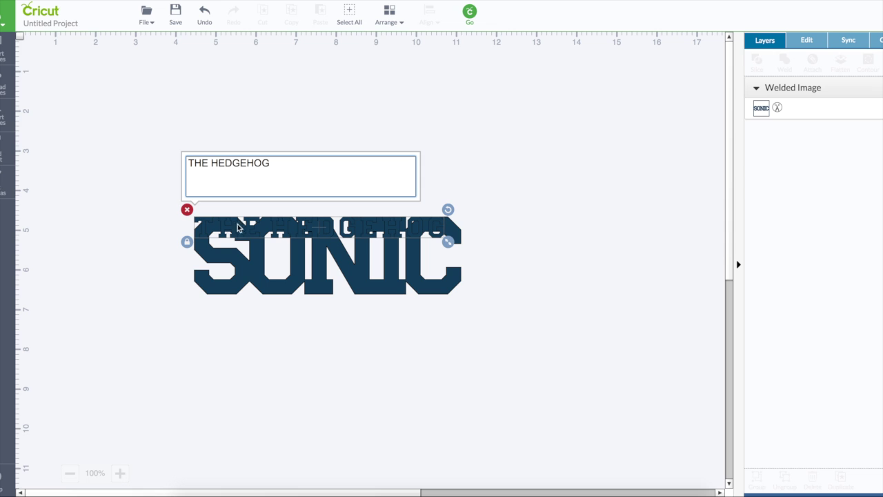
left_click(251, 228)
left_click_drag(251, 228, 253, 338)
Step: Tighten THE HEDGEHOG letter spacing to -10.24 pt and weld it into one shape
left_click(812, 43)
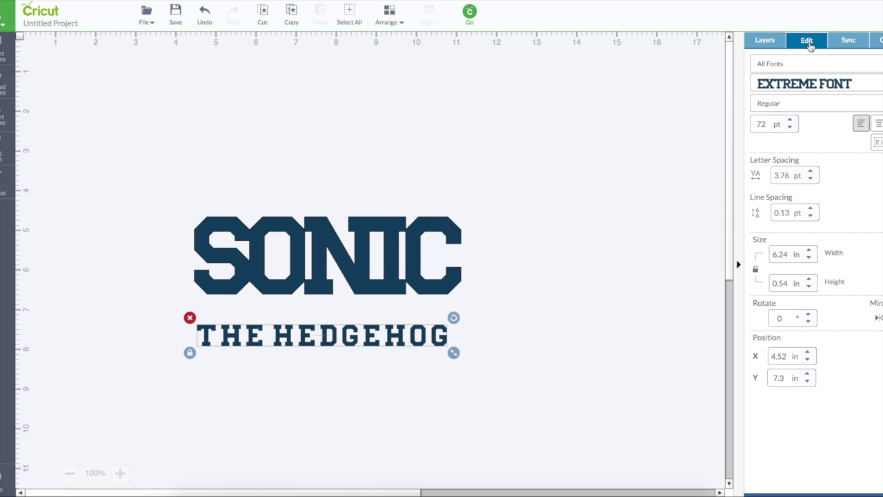
left_click(811, 179)
left_click(811, 179)
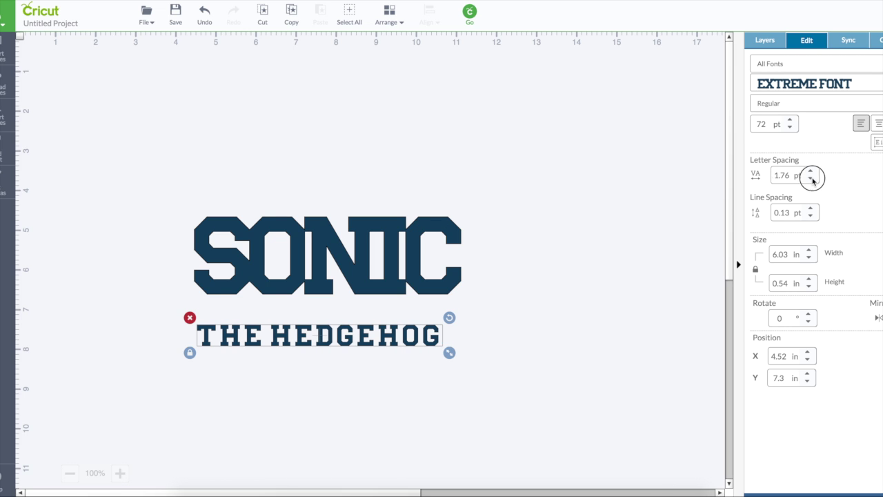
left_click(811, 179)
left_click(812, 178)
left_click(811, 179)
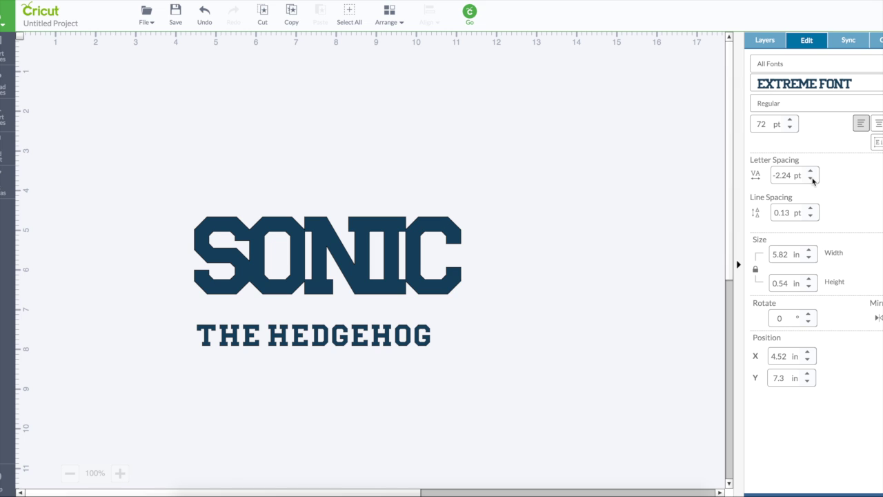
left_click(811, 178)
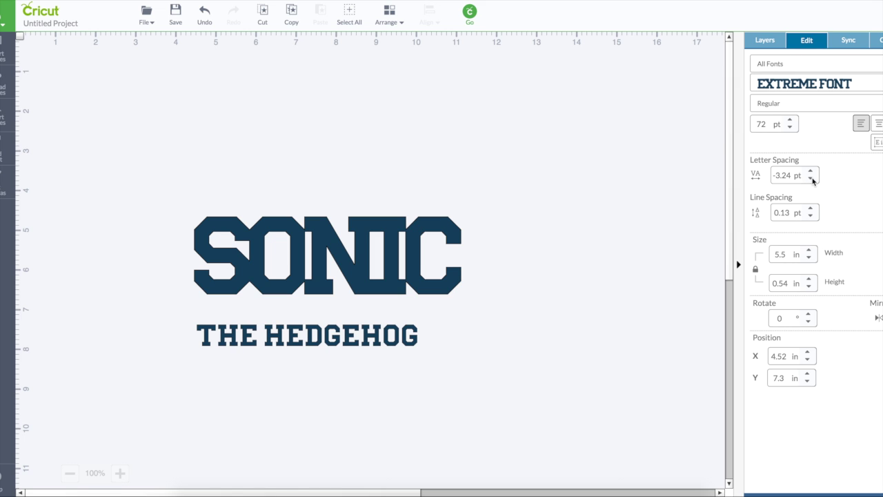
left_click(811, 179)
left_click(811, 179)
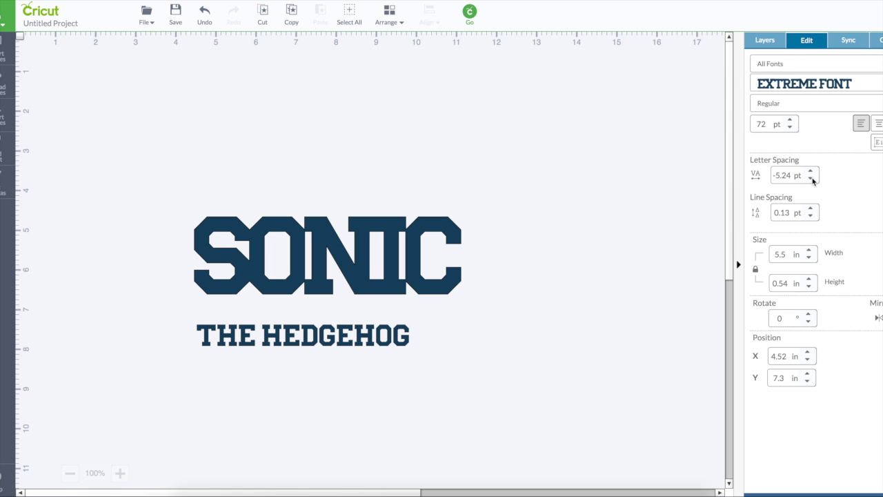
left_click(812, 179)
left_click(812, 179)
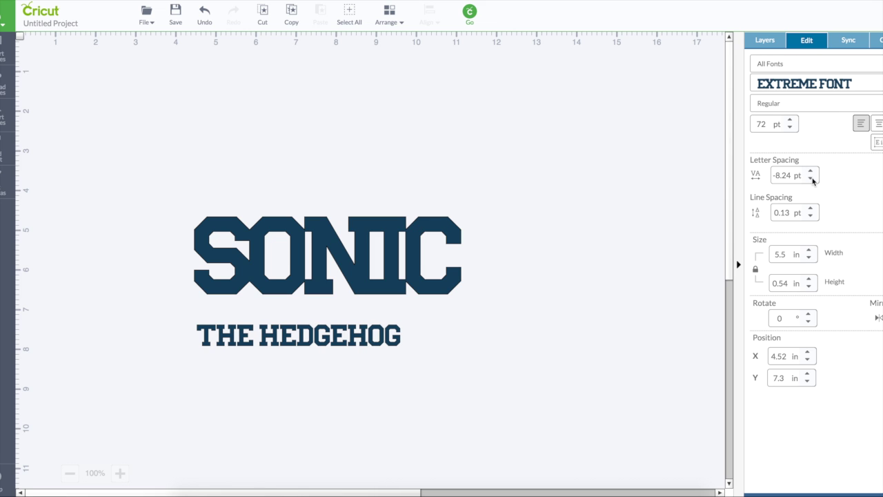
left_click(811, 179)
left_click(812, 179)
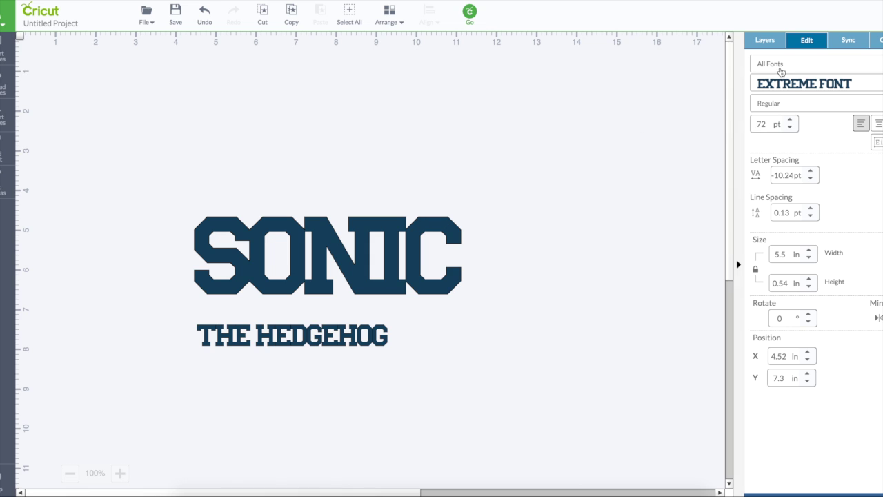
left_click(766, 41)
left_click(785, 67)
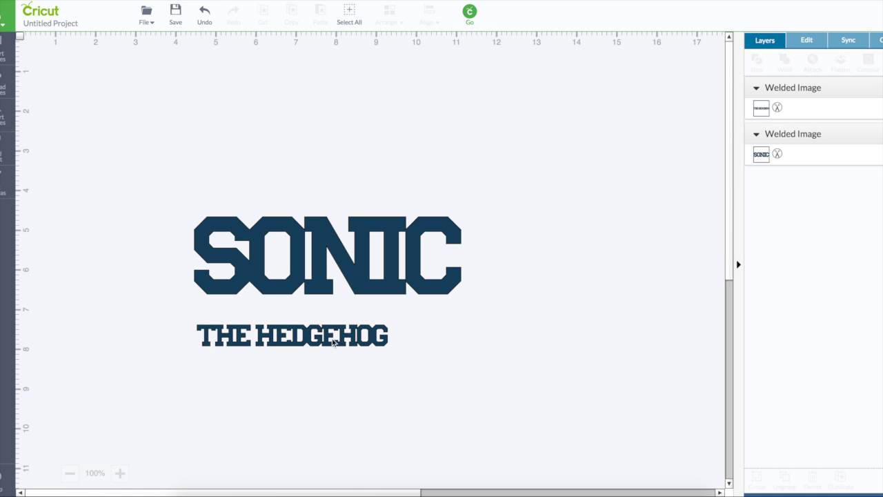
Step: Move THE HEDGEHOG up under SONIC and widen SONIC slightly
left_click_drag(331, 336, 328, 305)
left_click(315, 243)
left_click(805, 42)
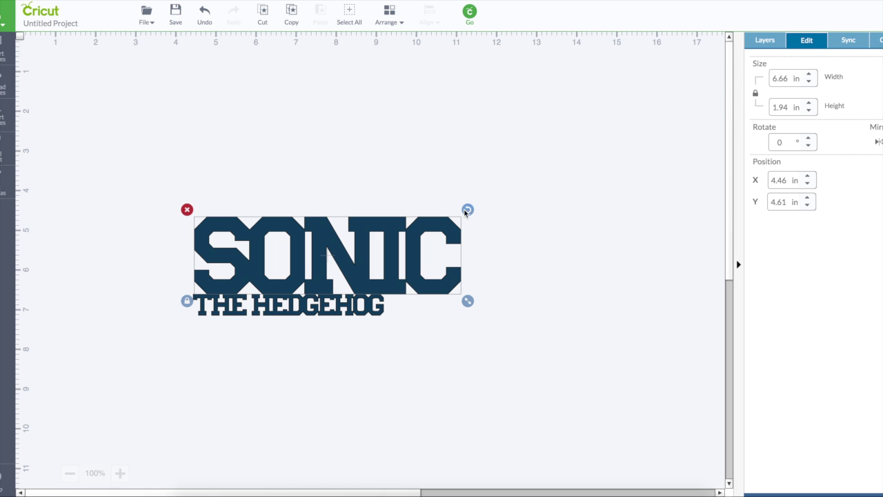
left_click(809, 75)
left_click(809, 75)
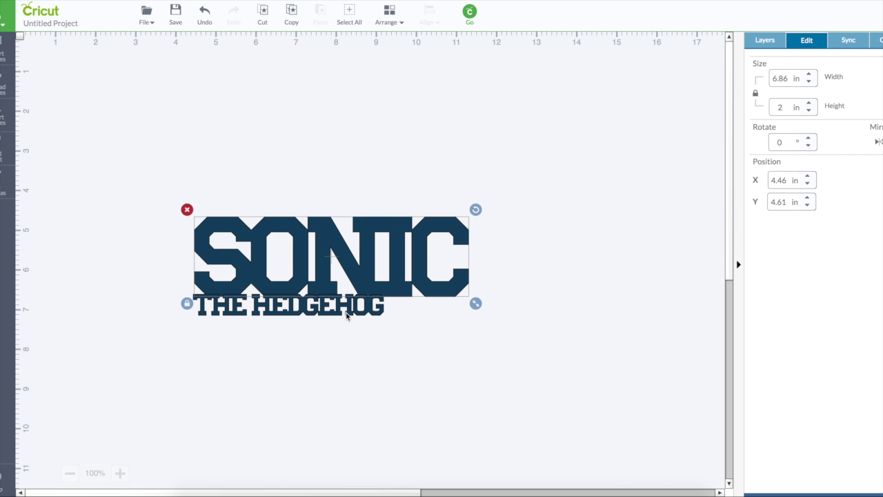
Step: Set THE HEDGEHOG width to 6.86 in
left_click(346, 316)
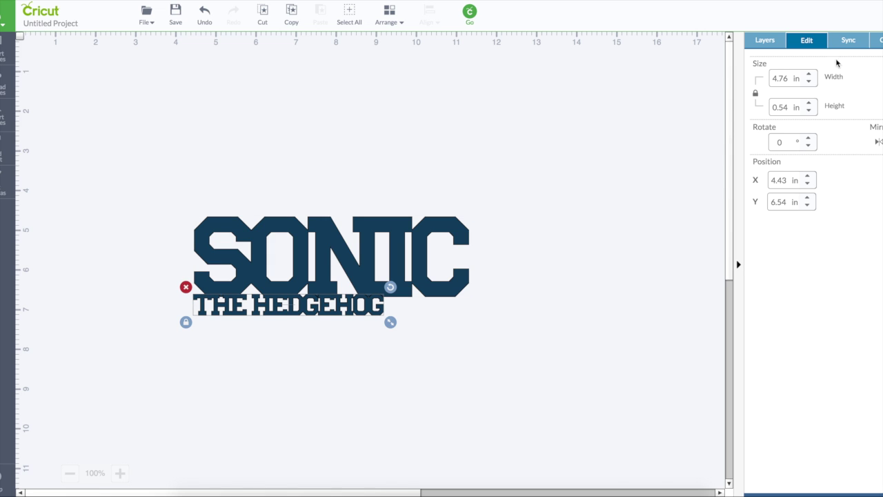
left_click(788, 80)
type("6.86")
key("Tab")
left_click_drag(783, 78, 742, 79)
type("6.86")
key("Return")
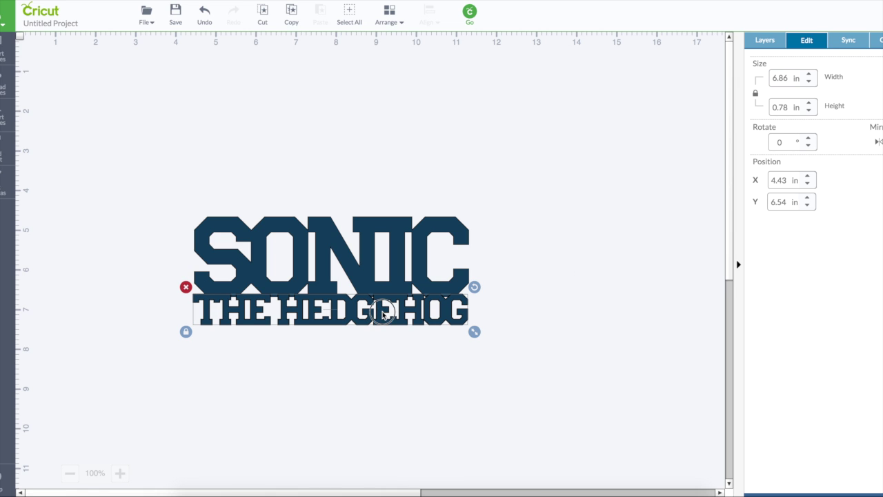
Step: Place THE HEDGEHOG directly beneath SONIC and select both words
left_click_drag(381, 314, 382, 315)
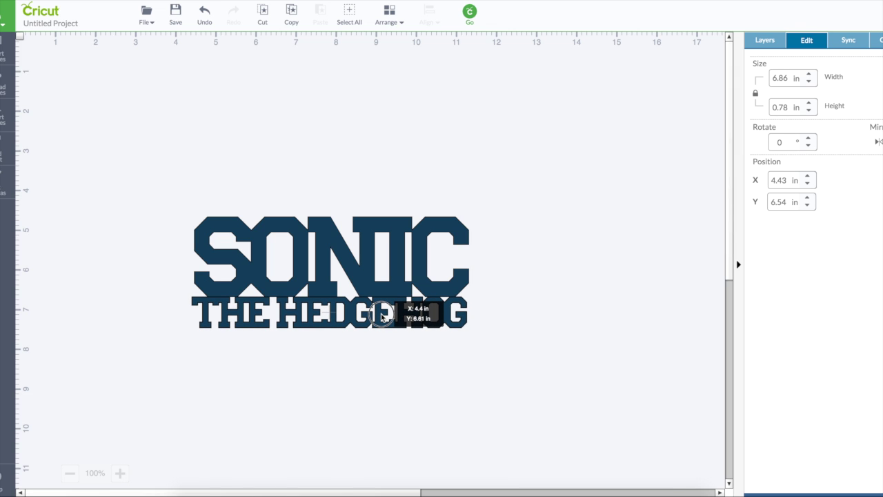
left_click_drag(382, 315, 381, 316)
left_click_drag(144, 187, 533, 327)
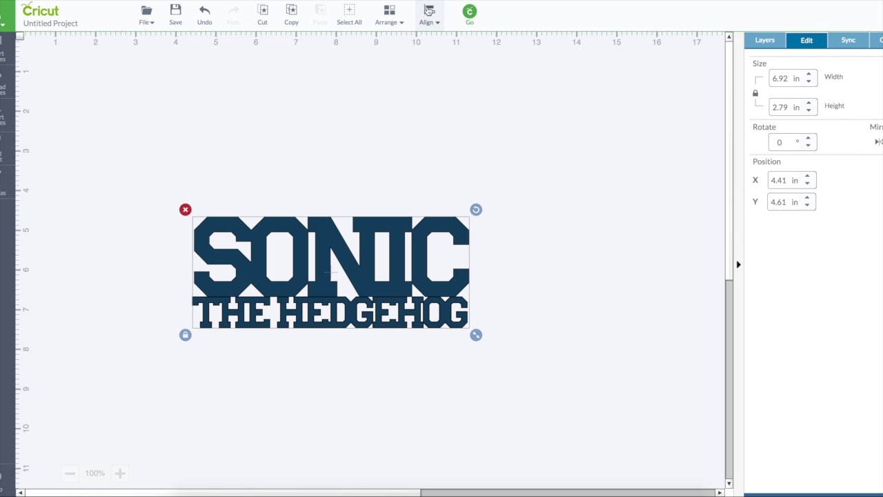
Step: Centre THE HEDGEHOG horizontally under SONIC; a first weld attempt is undone
left_click(428, 14)
left_click(420, 73)
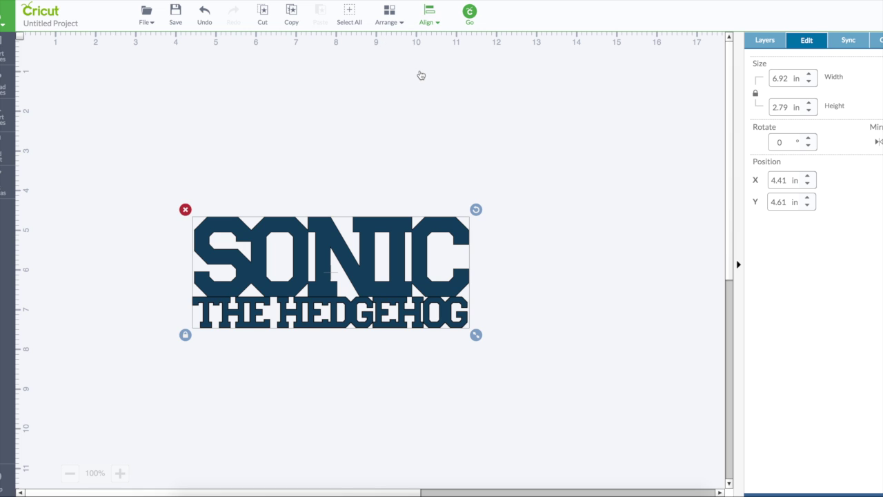
left_click(766, 41)
left_click(784, 62)
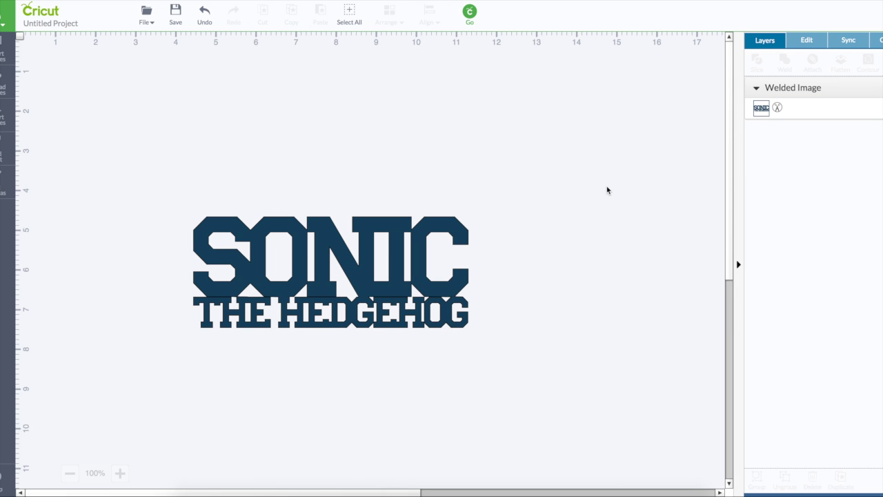
left_click(205, 13)
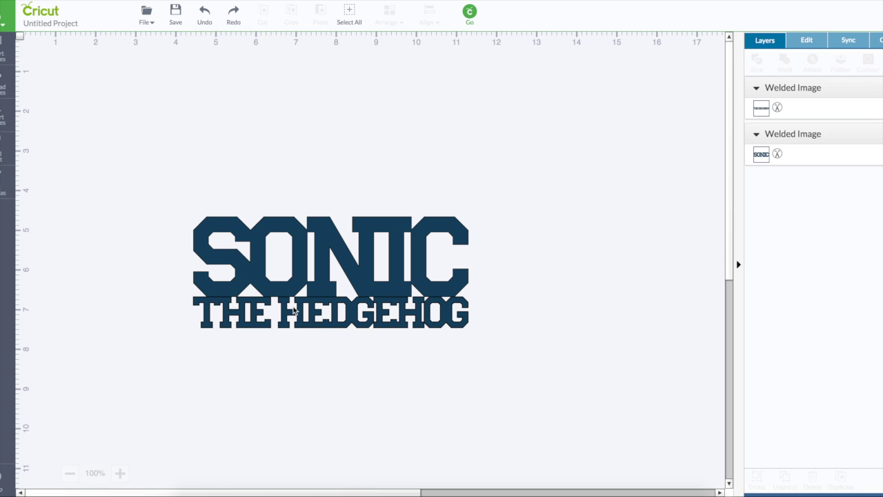
Step: Fine-tune THE HEDGEHOG's position, then weld both words into a single Welded Image
left_click(301, 309)
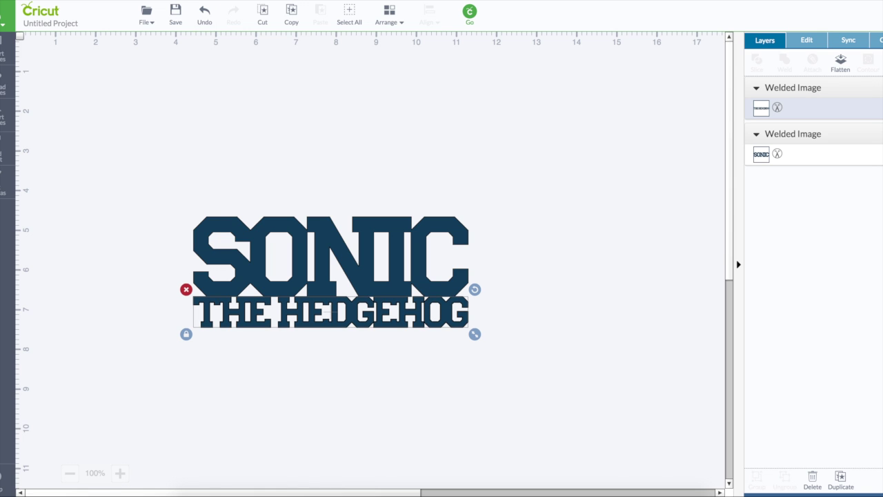
left_click_drag(314, 310, 314, 306)
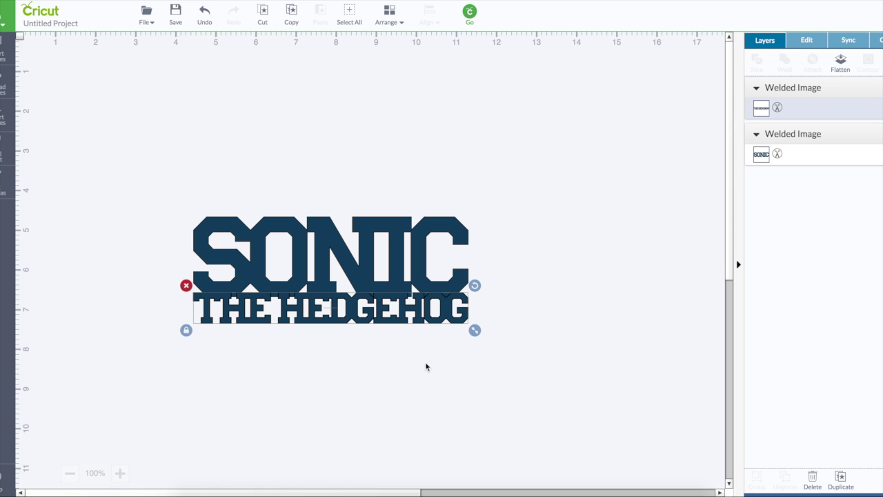
key("Down")
left_click(161, 176)
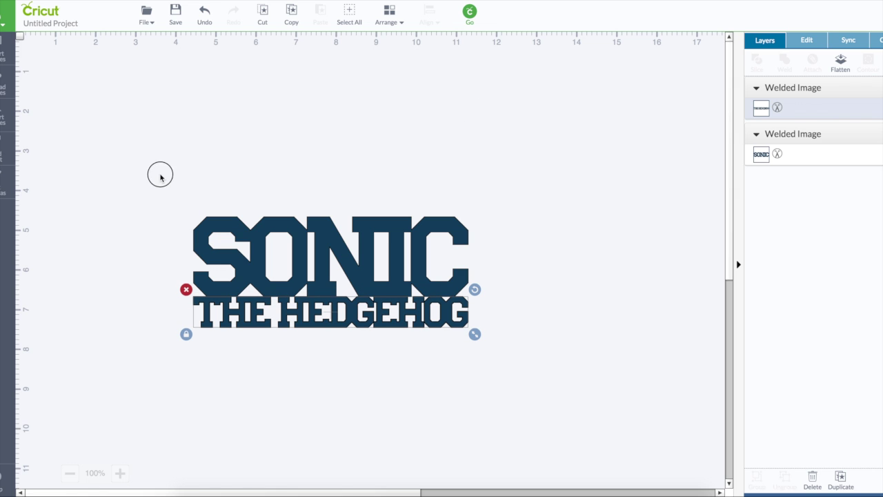
left_click_drag(166, 178, 503, 352)
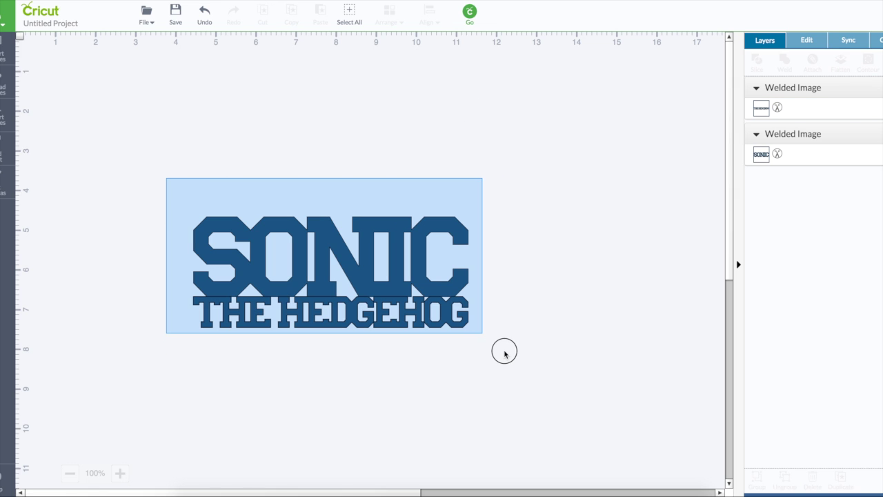
left_click(786, 67)
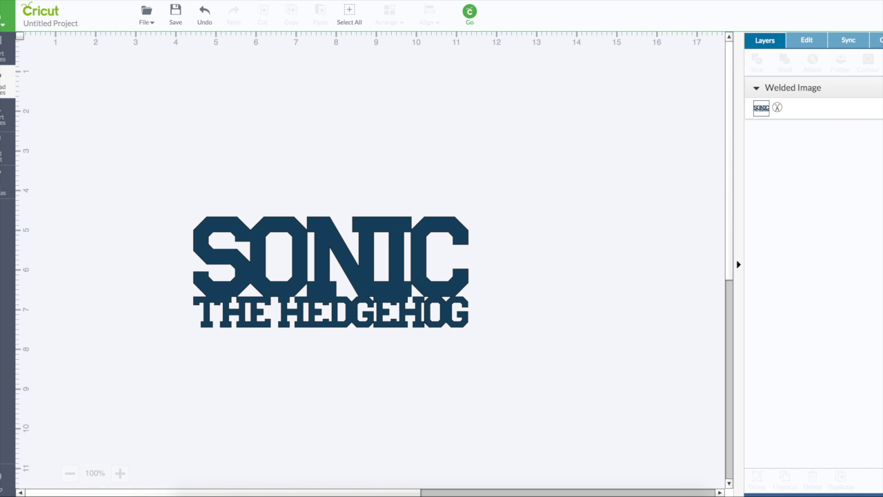
left_click(759, 111)
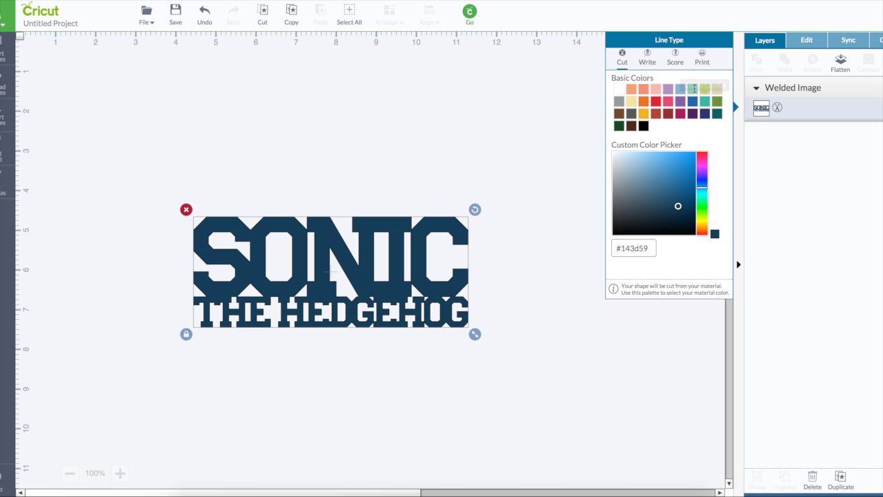
Step: Colour the welded title Jade (#94d2bc) and deselect it
left_click(691, 90)
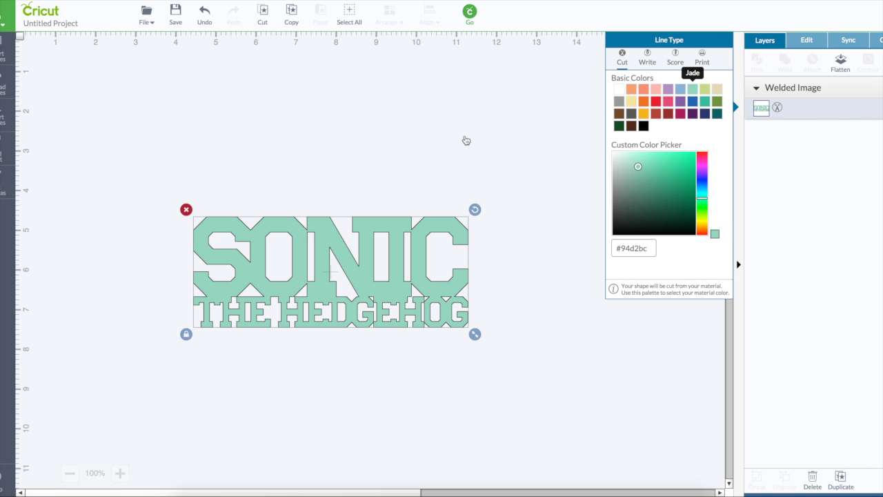
left_click(409, 165)
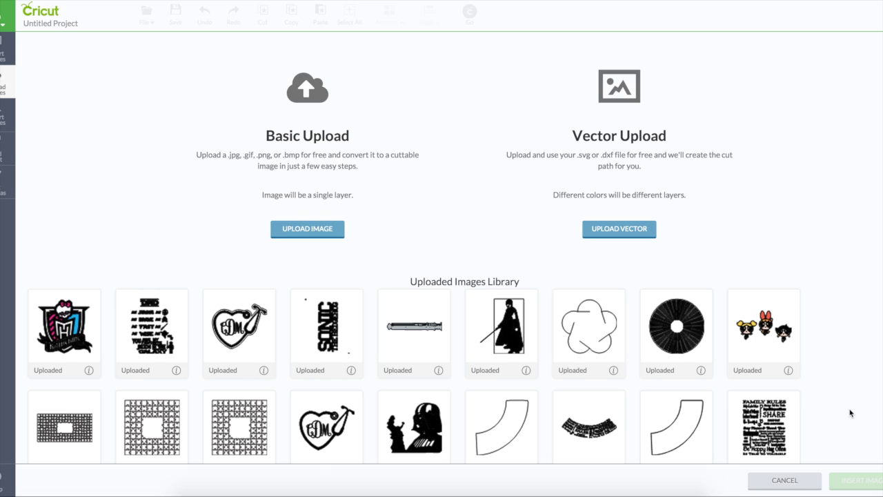
Step: Insert the black sonichead silhouette from the Uploaded Images Library onto the canvas
scroll(850, 412, "down", 5)
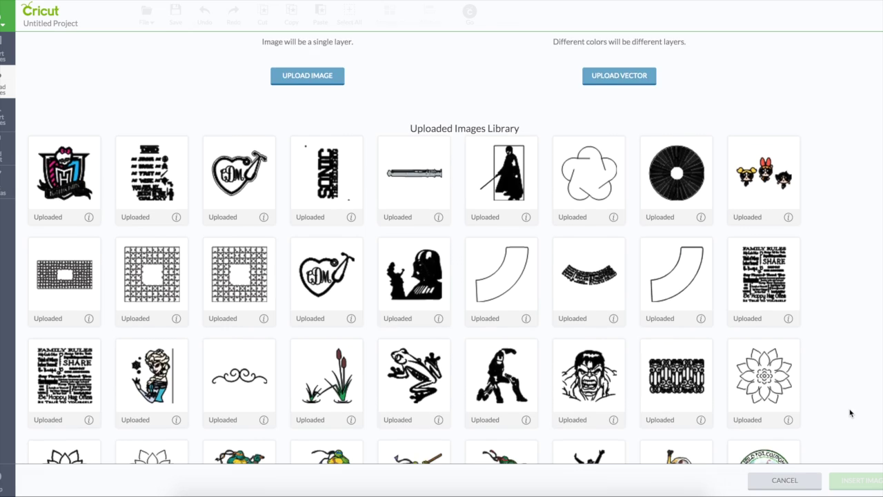
scroll(851, 412, "down", 5)
scroll(544, 315, "down", 7)
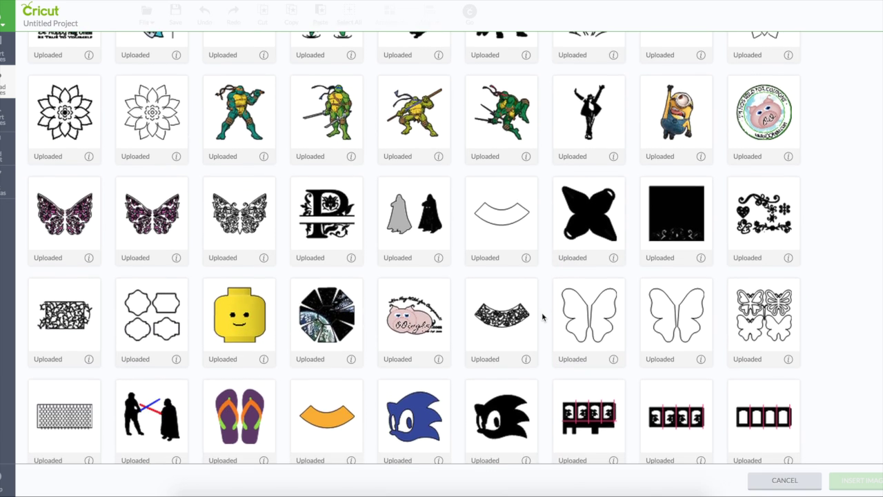
scroll(543, 315, "down", 3)
left_click(414, 318)
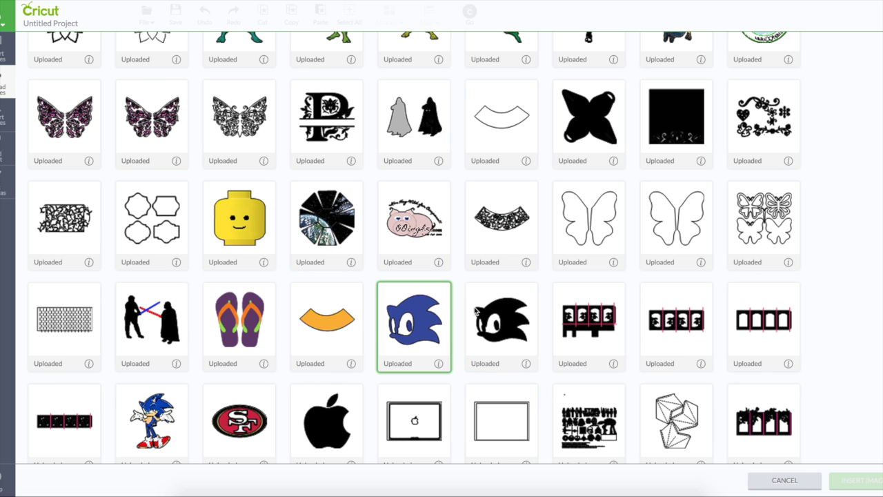
left_click(489, 311)
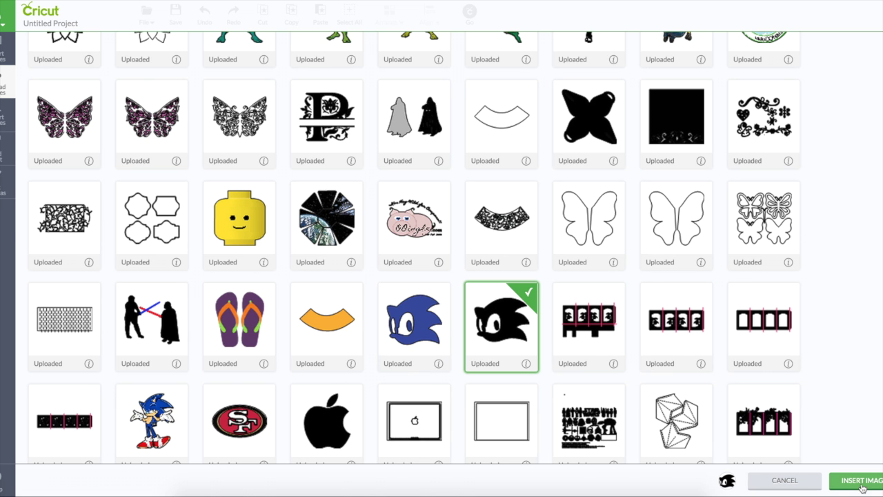
left_click(859, 481)
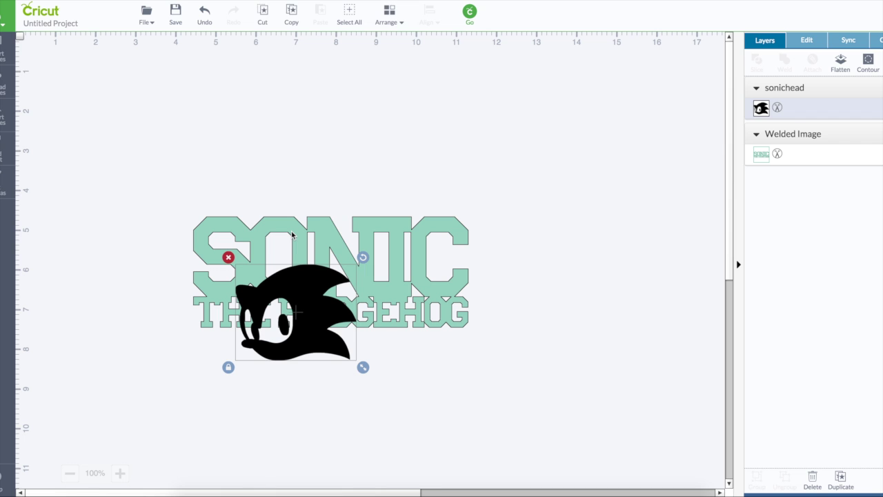
Step: Drag the black Sonic head over SONIC, then select it alone and delete it
left_click_drag(297, 285, 273, 257)
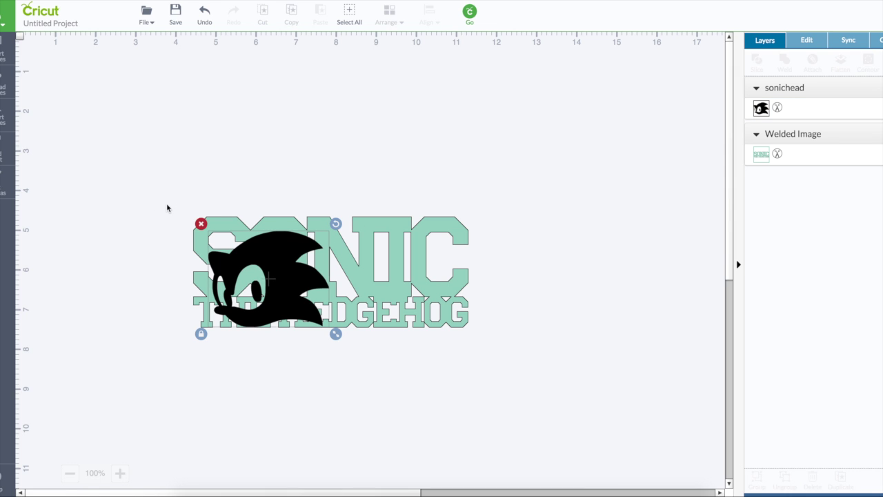
left_click_drag(167, 200, 511, 389)
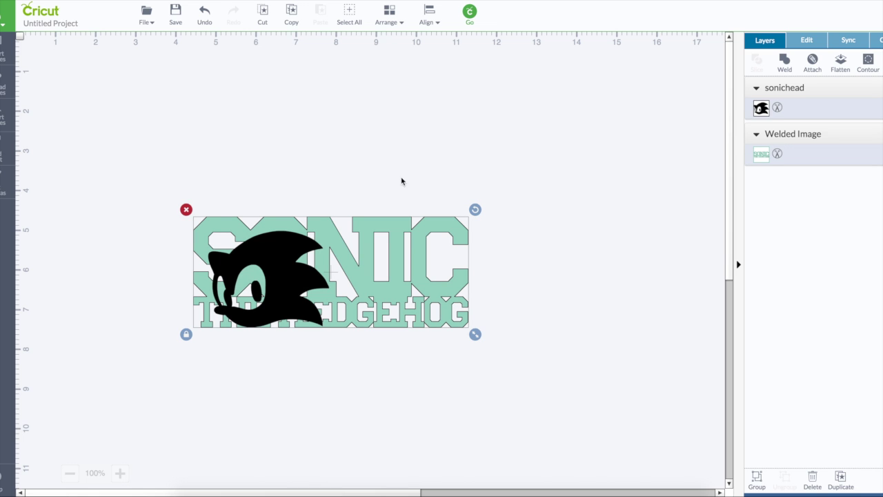
left_click(343, 163)
left_click(267, 267)
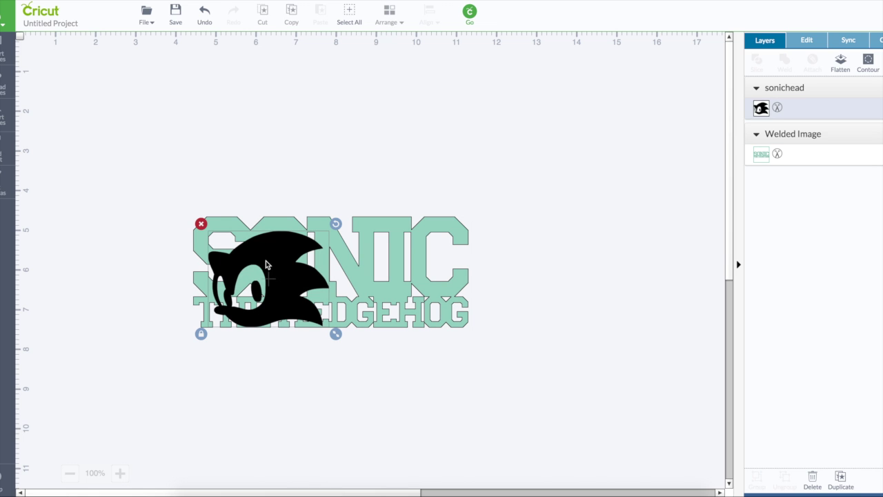
left_click(201, 225)
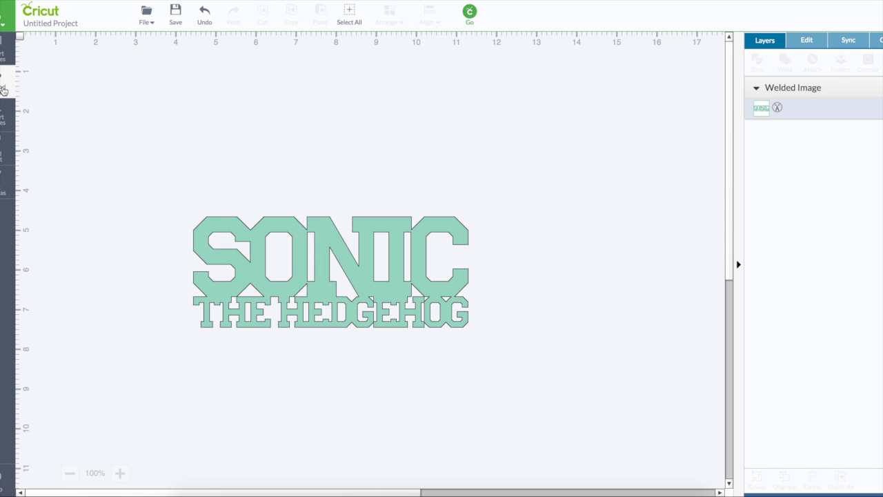
Step: Insert the four-layer blue-and-white Sonic head from the uploaded images library
left_click(3, 89)
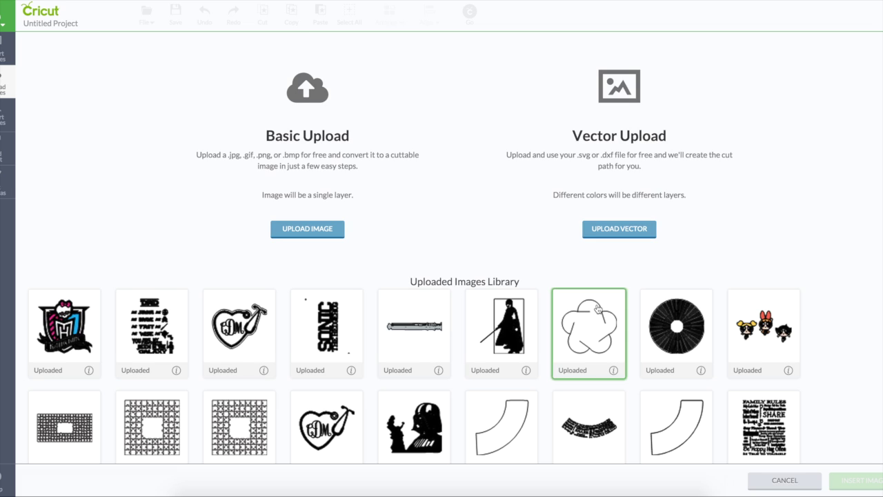
scroll(583, 310, "down", 5)
scroll(596, 303, "down", 10)
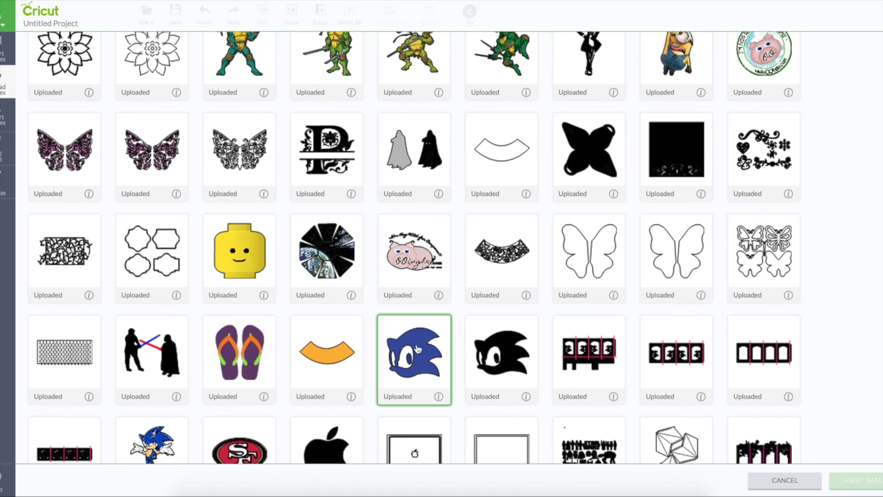
left_click(403, 341)
left_click(851, 482)
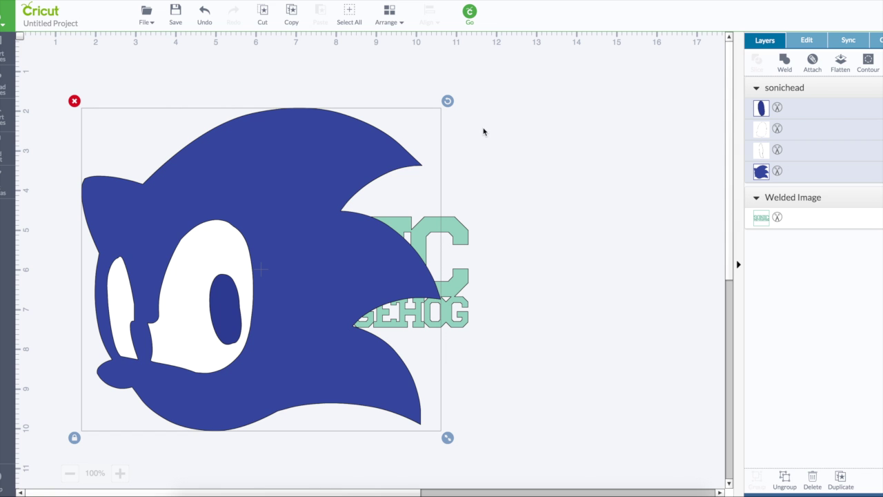
Step: Shift the Sonic head right, ungroup it, and weld the two eye whites together
left_click_drag(299, 181, 392, 178)
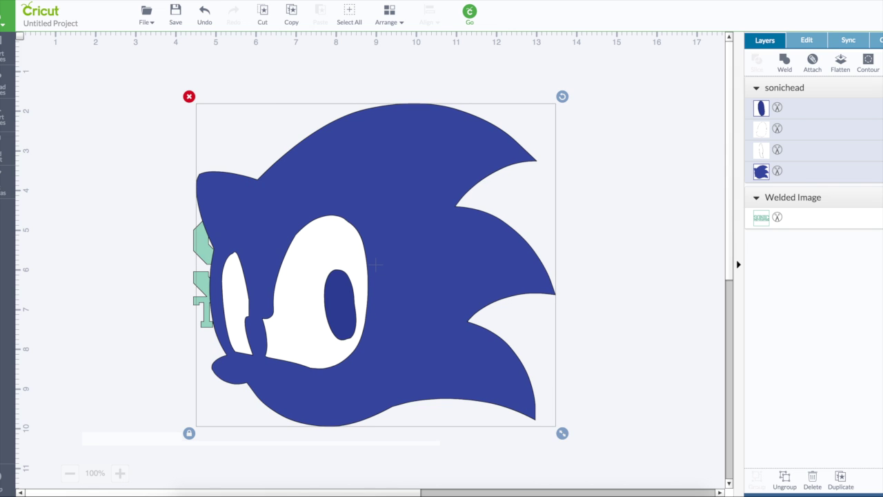
left_click(784, 479)
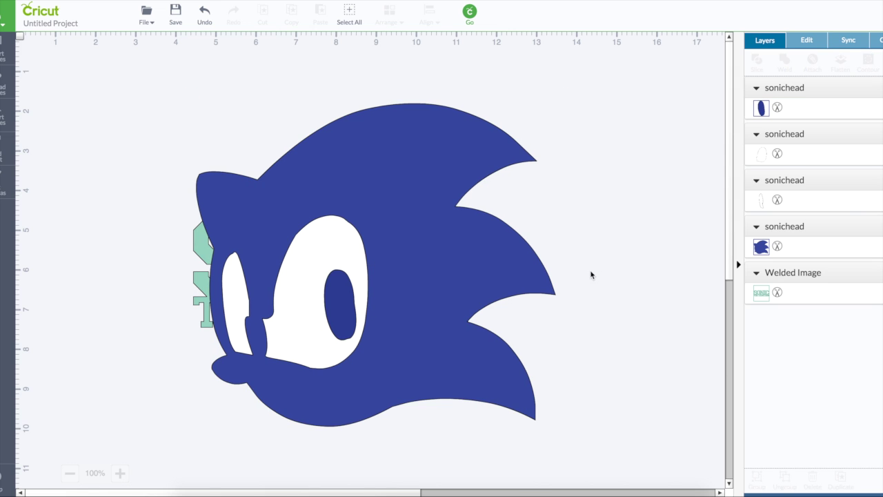
left_click(324, 247)
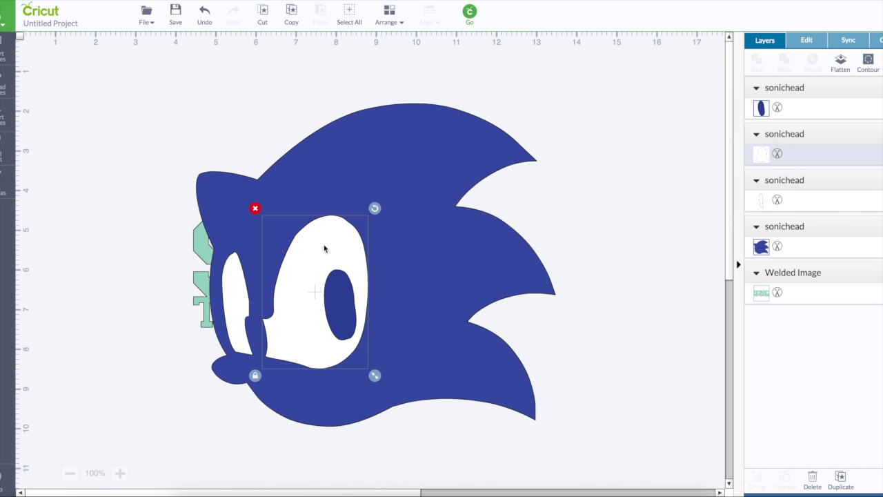
left_click(229, 288, "shift")
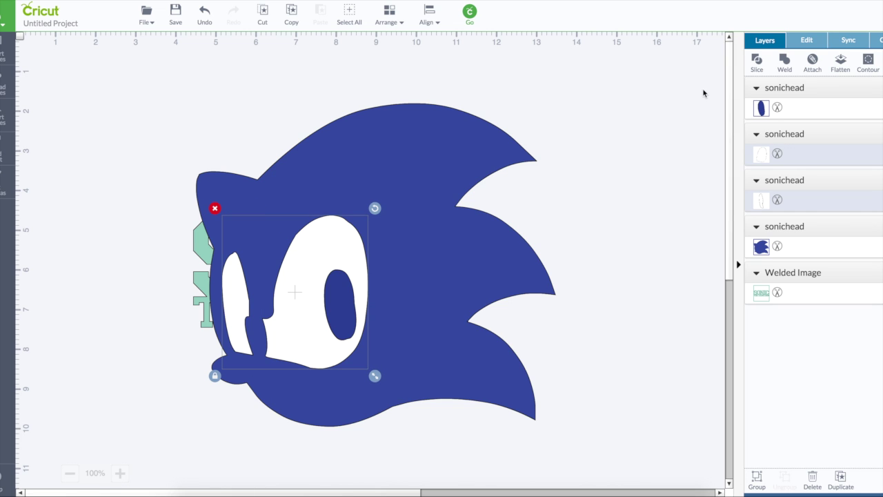
left_click(784, 62)
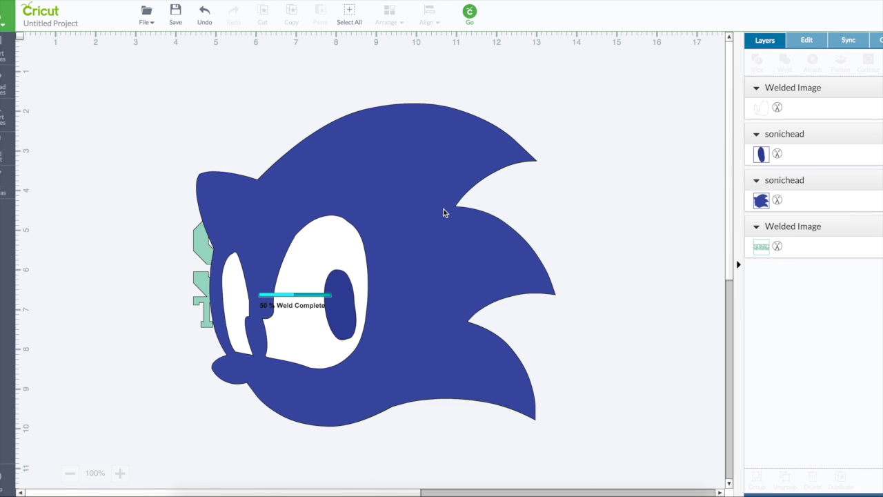
Step: Slice the welded eye whites out of the head and delete the leftover eye piece
left_click(423, 209)
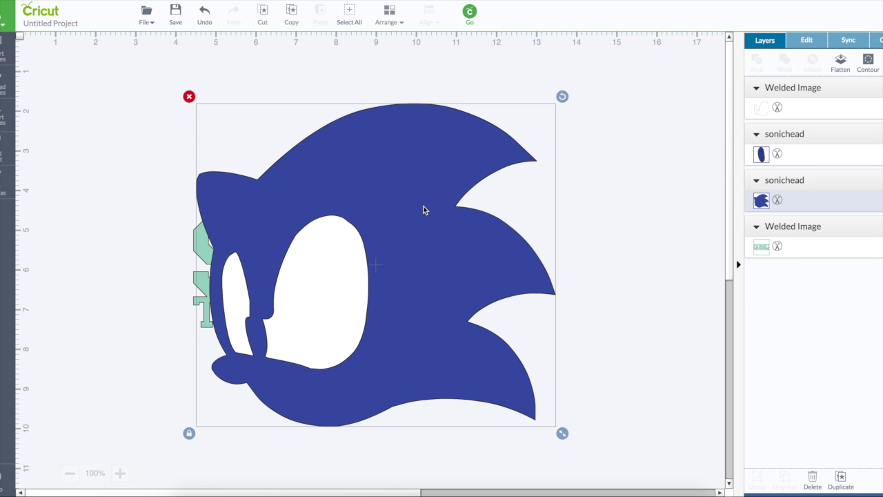
left_click(326, 251)
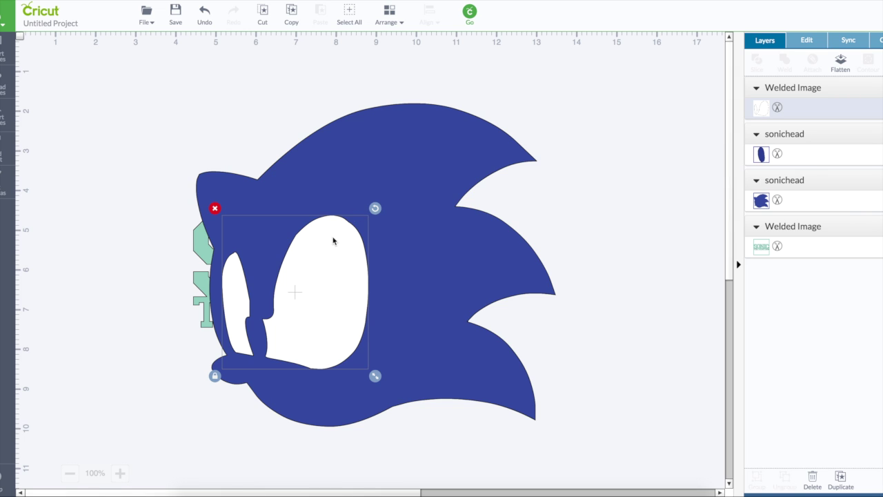
left_click(386, 169, "shift")
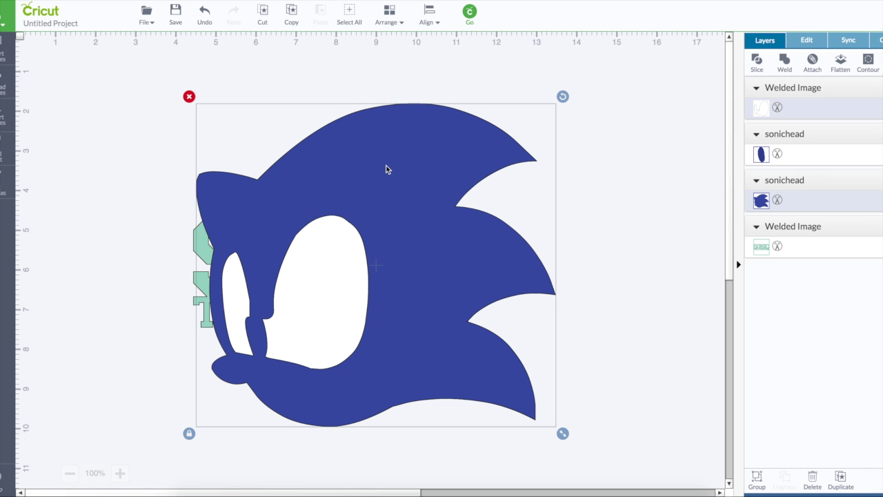
left_click(756, 63)
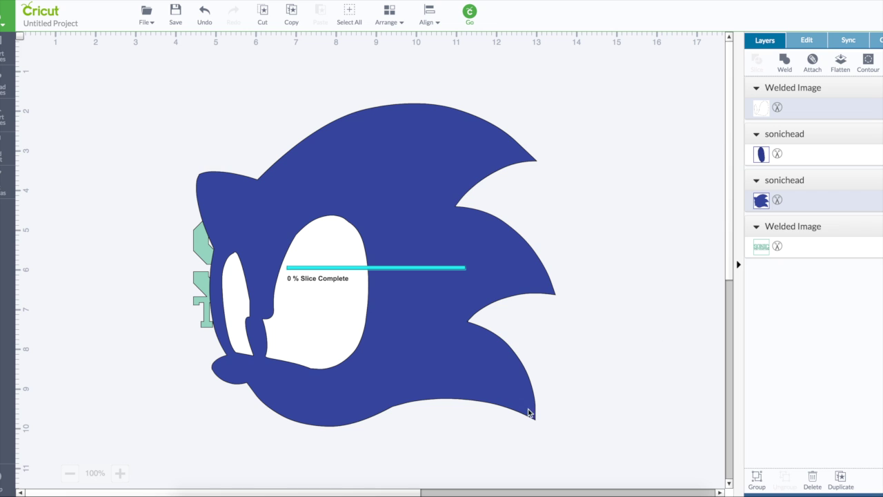
left_click(293, 360)
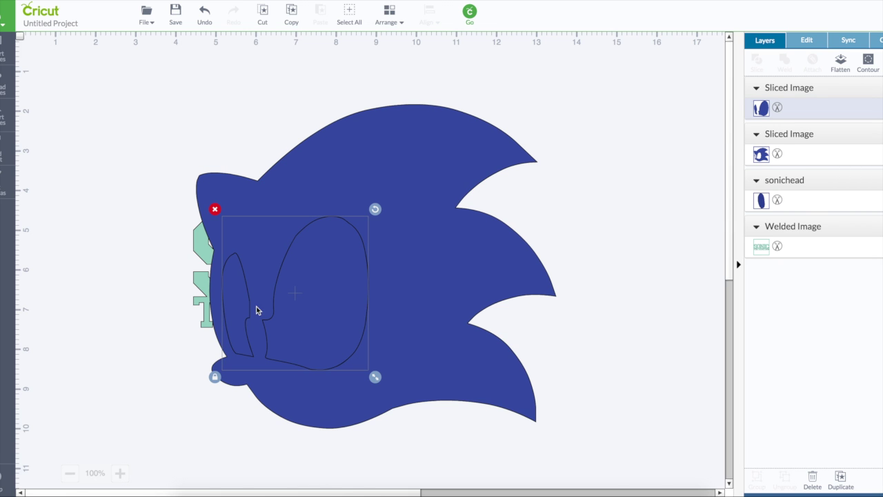
left_click(215, 211)
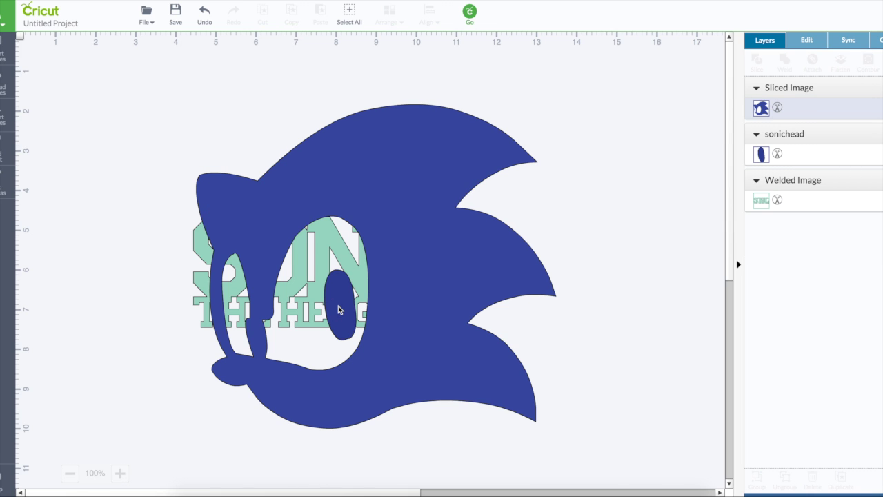
Step: Bring the pupil to the front and weld it with the head into one shape
left_click(338, 306)
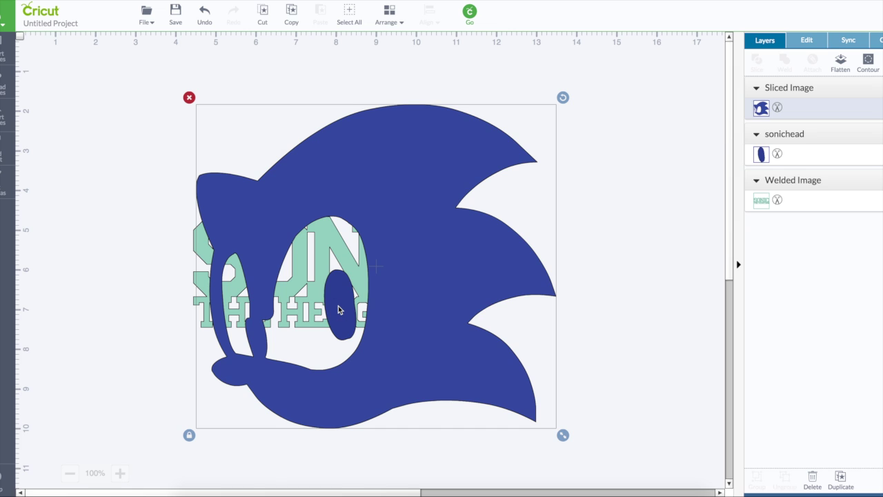
left_click(822, 158)
left_click(388, 17)
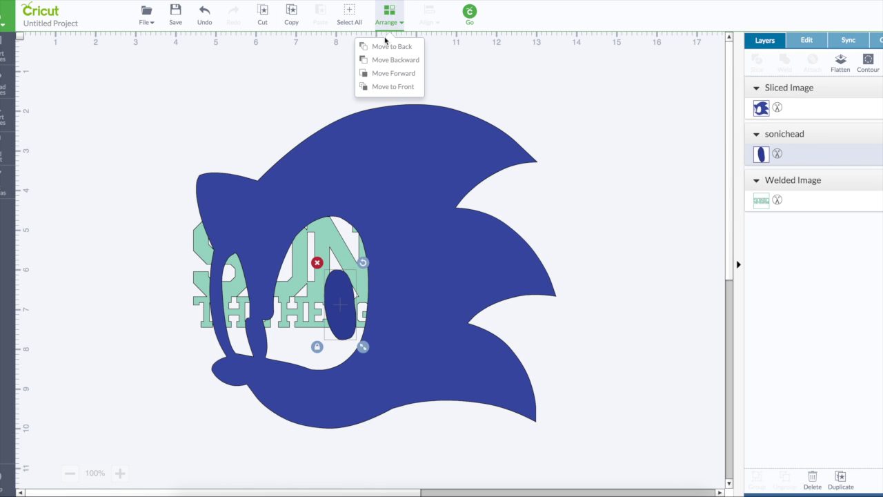
left_click(389, 87)
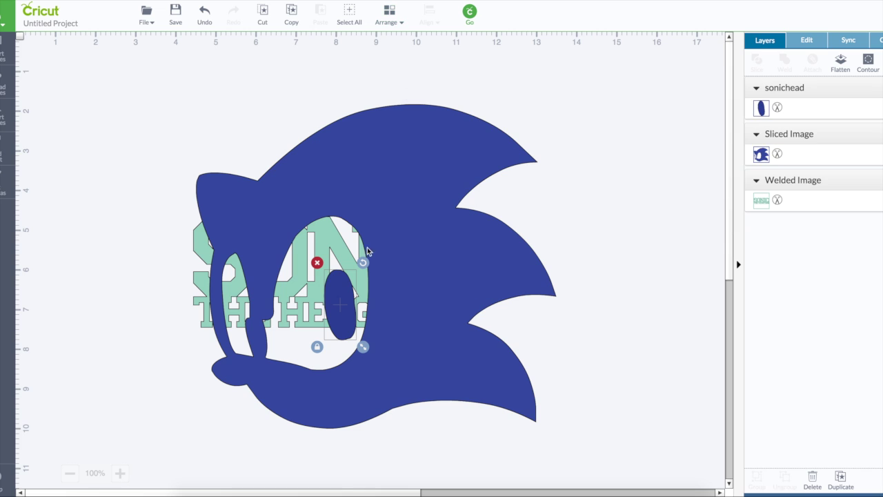
left_click(443, 288)
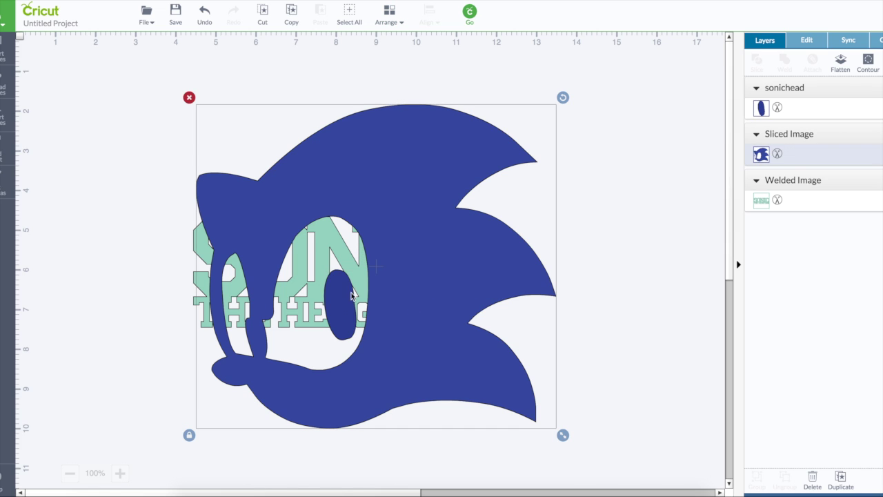
left_click(347, 297)
left_click(444, 268, "shift")
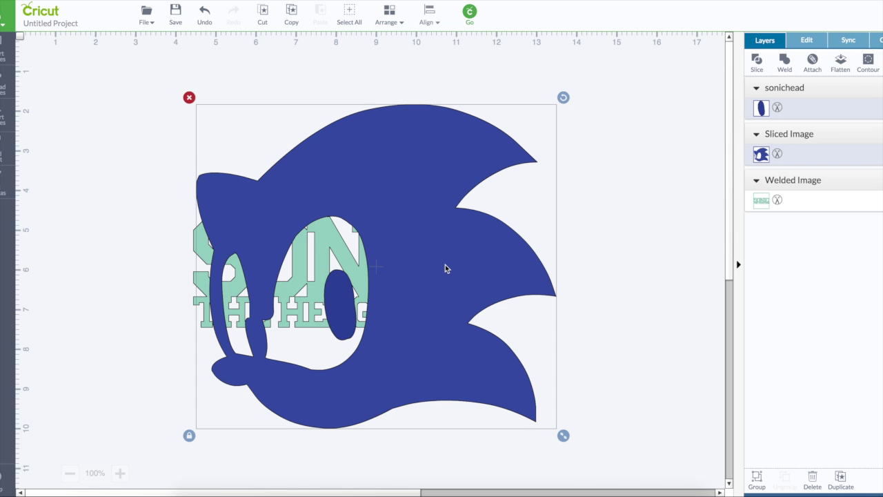
left_click(784, 62)
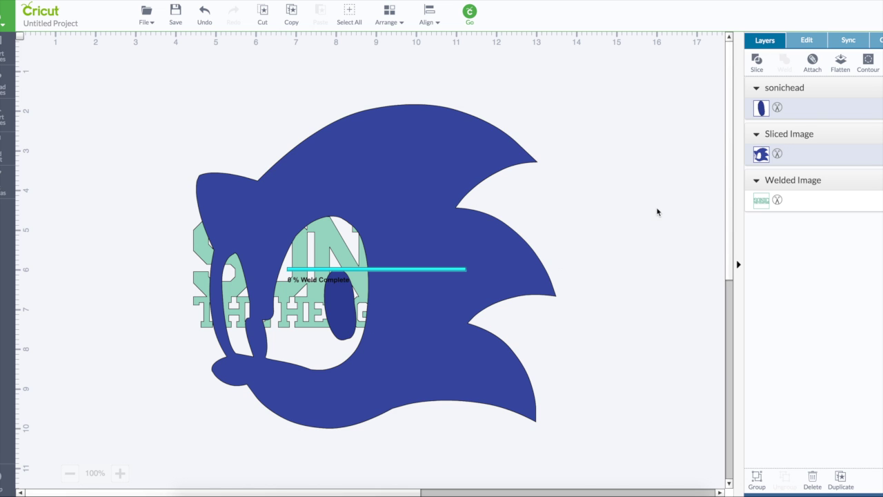
left_click(435, 310)
Step: Resize the Sonic head to 3.13 × 2.82 in over the SONIC letters, then select it with the lettering
left_click_drag(562, 436, 321, 217)
left_click_drag(265, 182, 276, 302)
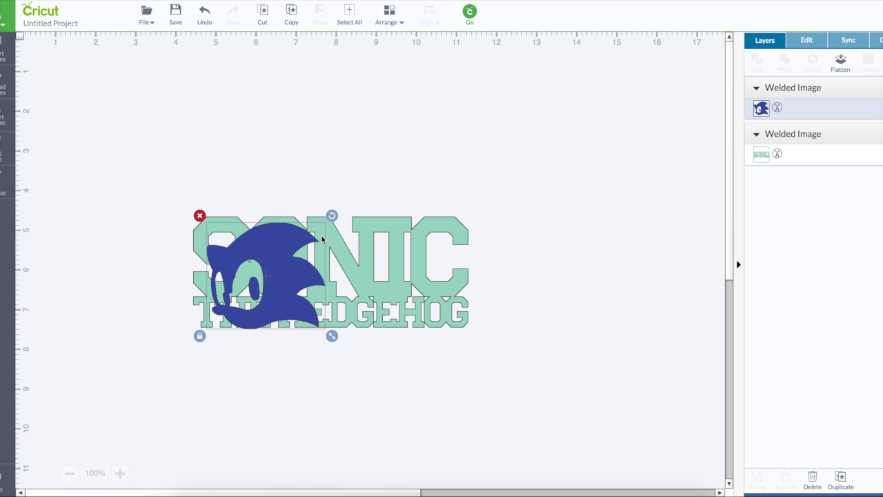
left_click_drag(331, 335, 347, 350)
left_click_drag(299, 296, 299, 283)
left_click(152, 183)
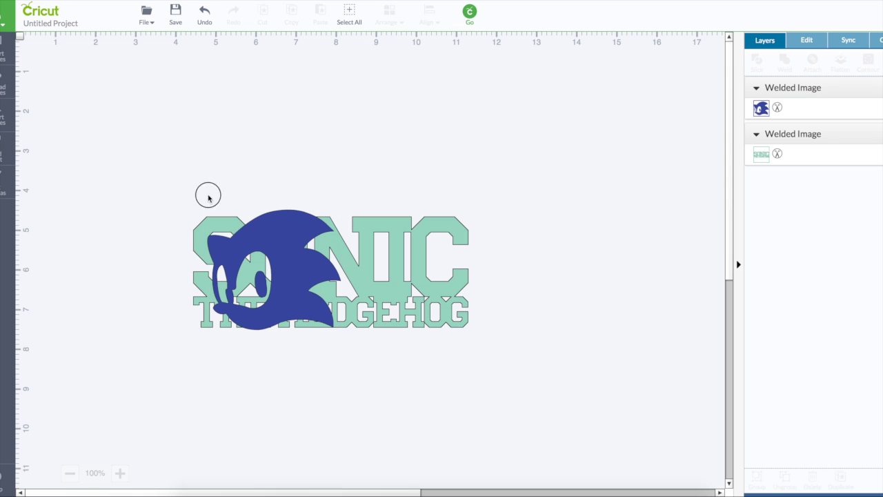
left_click_drag(151, 182, 503, 357)
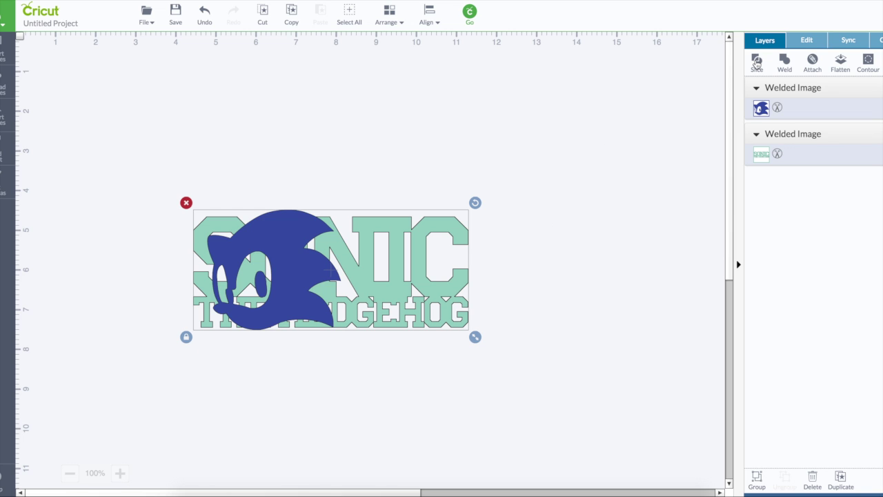
Step: Slice the Sonic head into the lettering and hide the leftover head outline layer
left_click(757, 63)
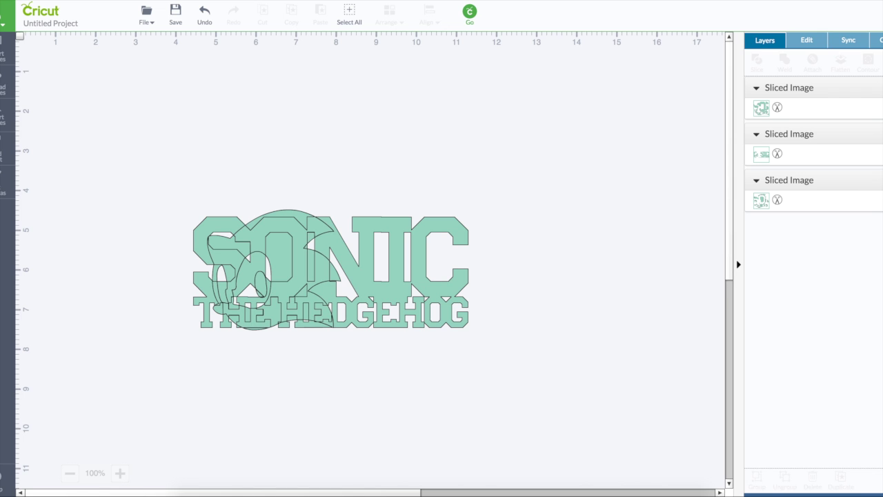
key("Delete")
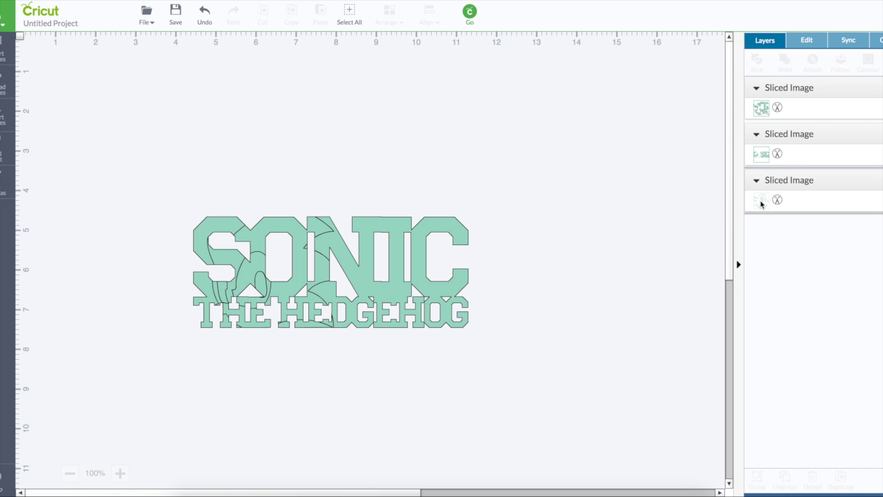
left_click(761, 108)
Step: Colour the head-shaped slice Black, then select the whole SONIC design
left_click(643, 125)
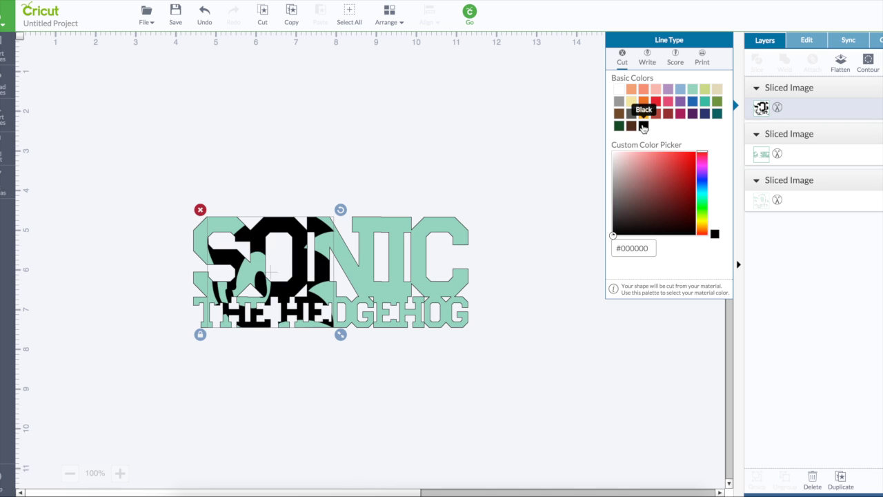
left_click(438, 142)
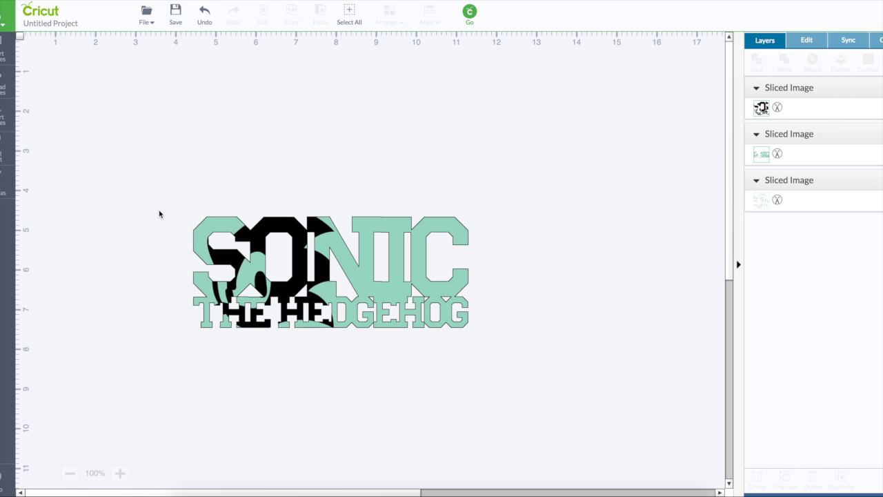
left_click_drag(159, 211, 499, 350)
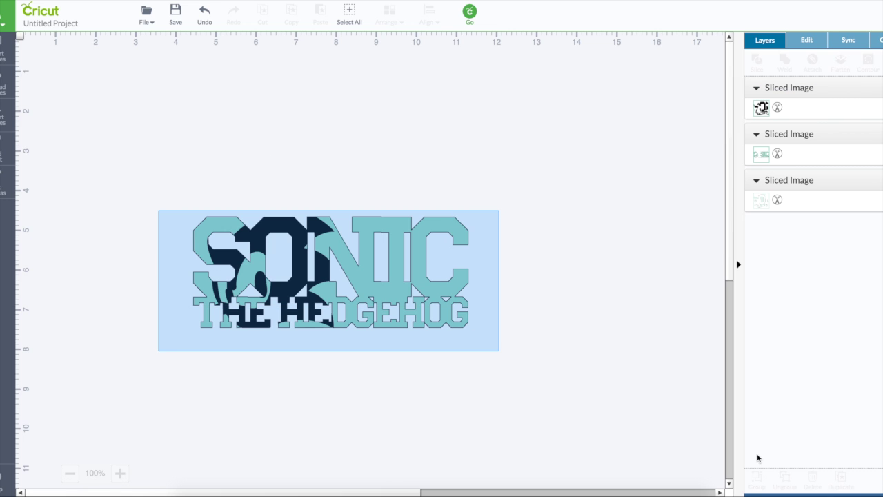
Step: Group the black head and jade lettering, flatten the group, then unflatten it into layers
left_click(756, 477)
left_click(393, 261)
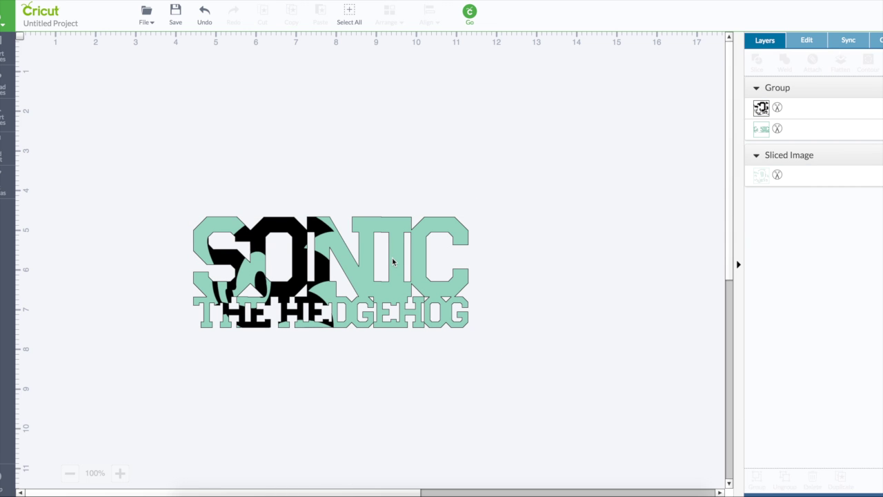
left_click(393, 259)
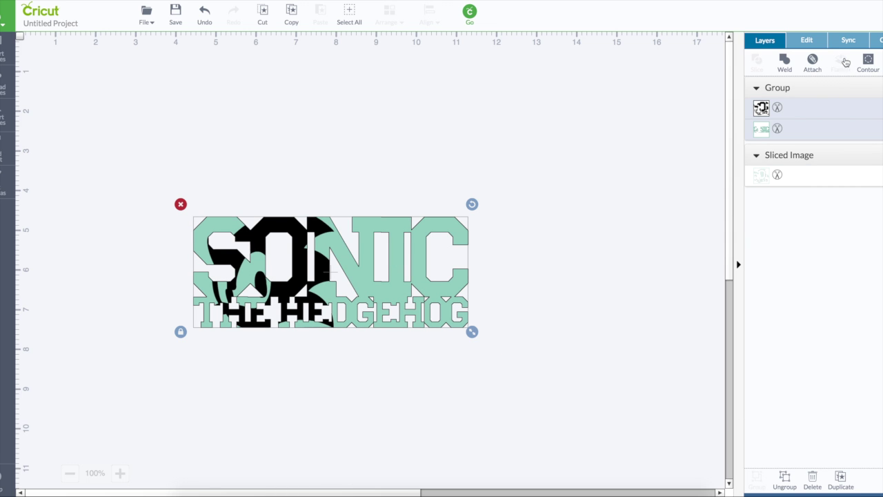
left_click(843, 62)
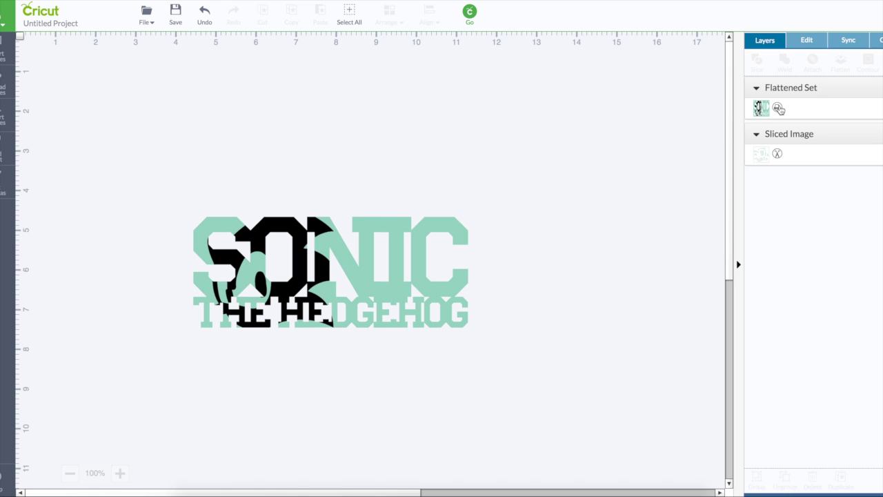
left_click(429, 227)
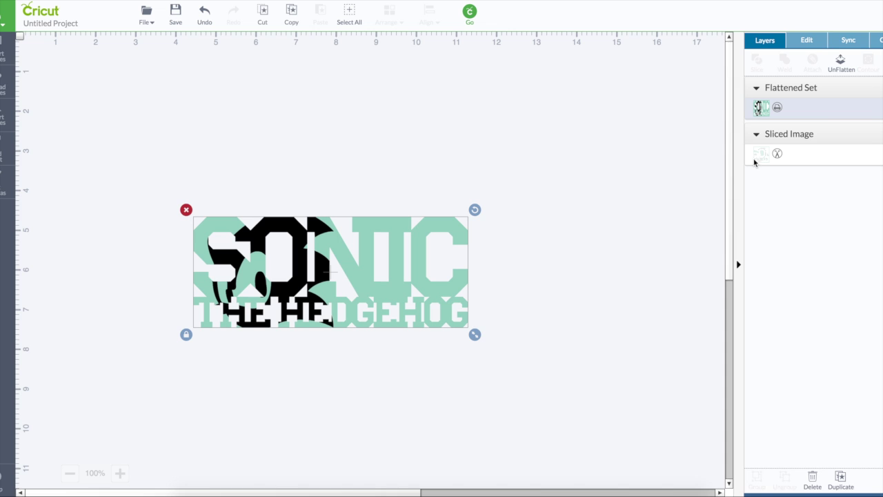
left_click(843, 70)
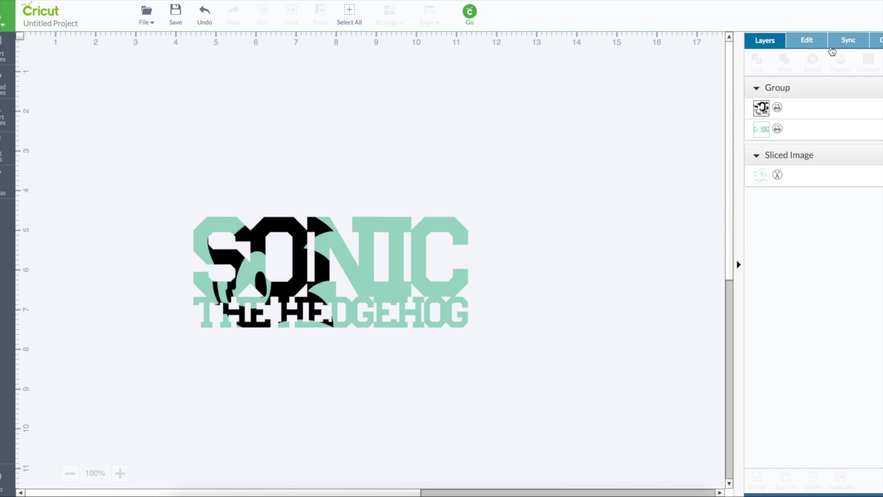
Step: Ungroup the design, move the jade lettering right and down, and realign the black head within it
left_click(818, 89)
left_click(784, 480)
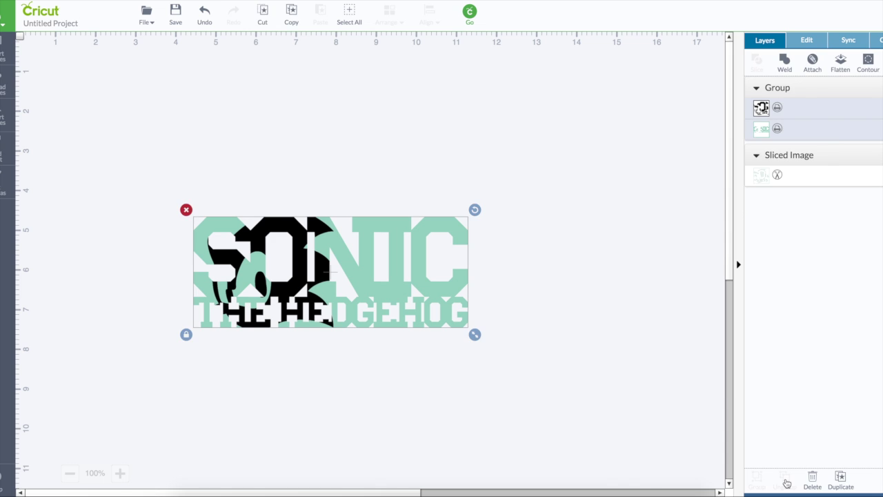
left_click(402, 223)
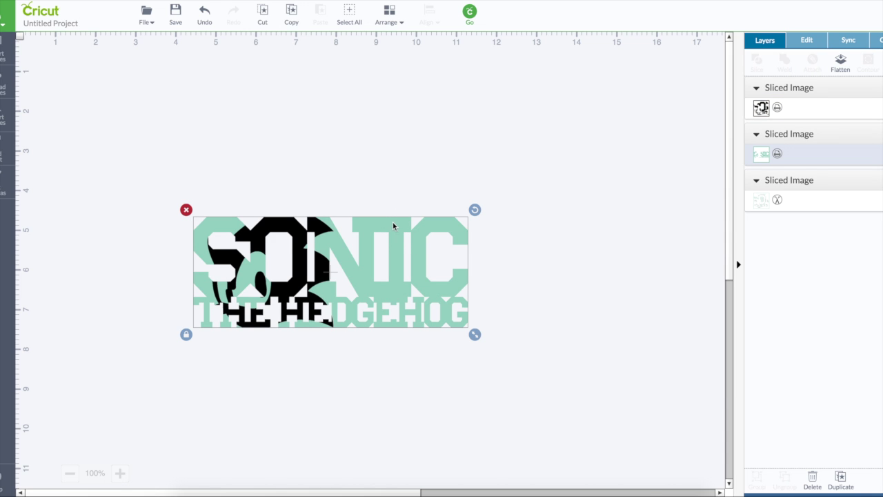
left_click_drag(392, 222, 571, 259)
left_click_drag(251, 238, 455, 259)
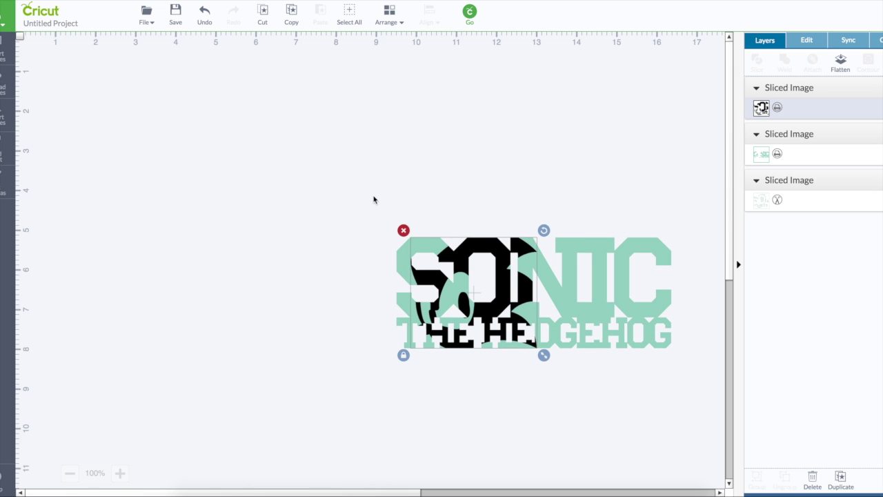
left_click(244, 208)
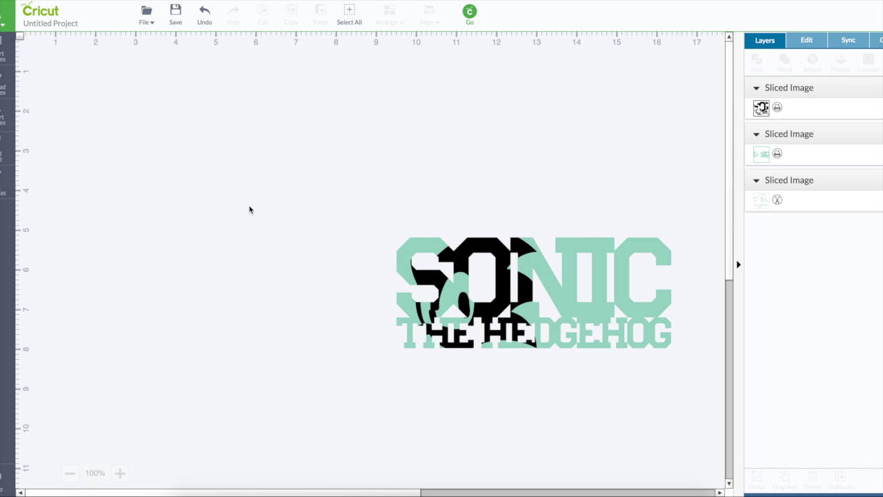